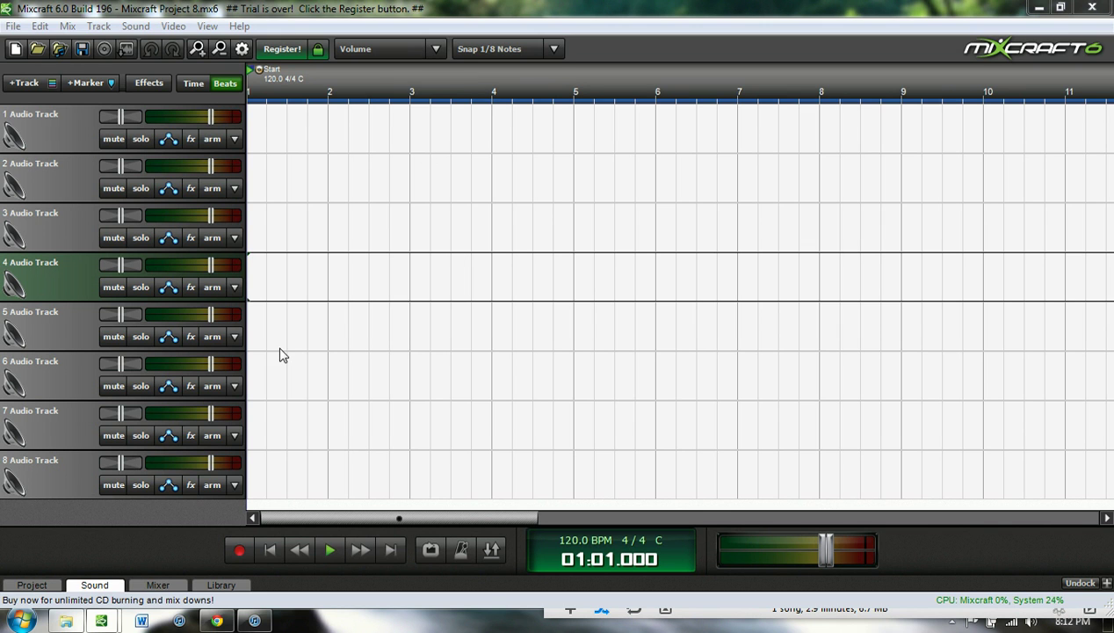
# Step: Drag the Shady 2.0 Cypher Instrumental from the iTunes library onto Mixcraft track 1
pyautogui.click(256, 622)
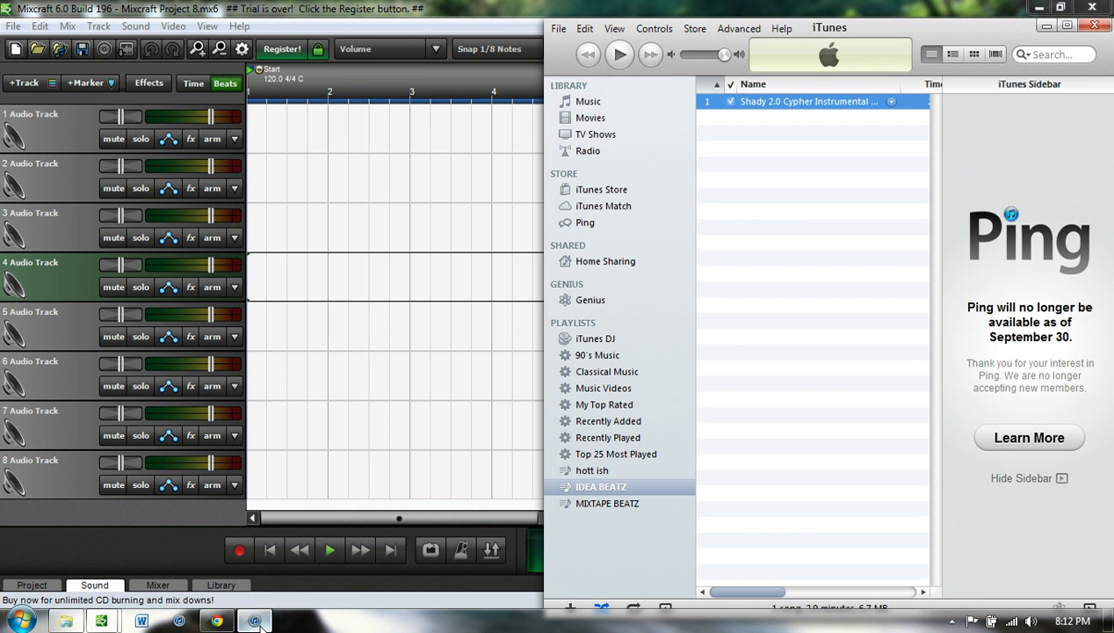
pyautogui.click(780, 192)
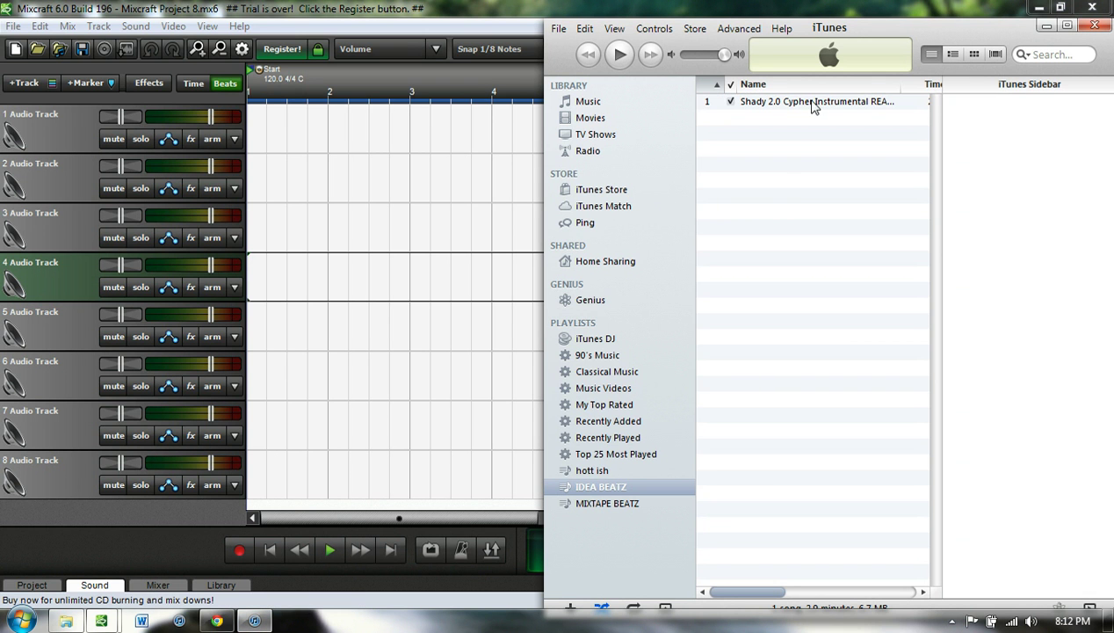
pyautogui.click(814, 102)
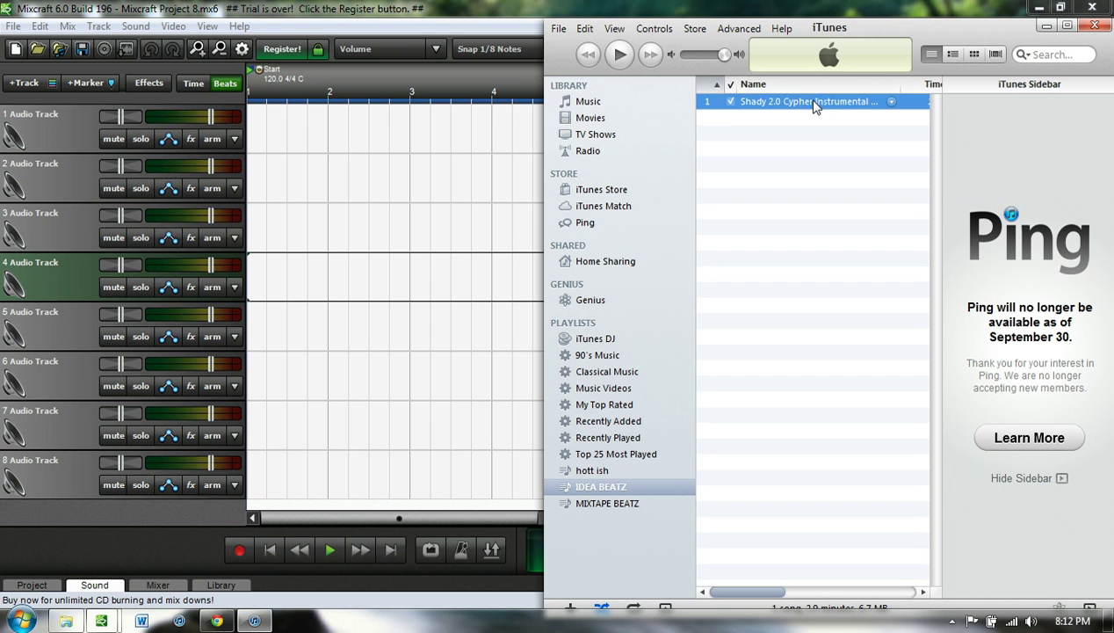
pyautogui.moveTo(814, 102); pyautogui.dragTo(255, 115)
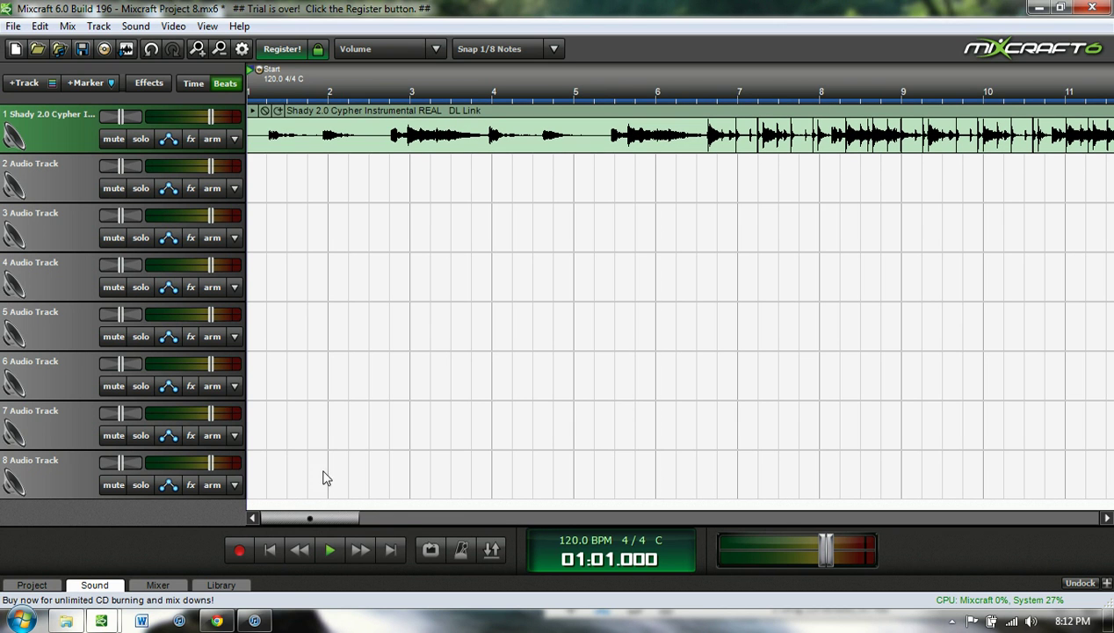
# Step: Play the beat, jump ahead to about bar 6, stop, and set the play position to bar 3
pyautogui.click(332, 550)
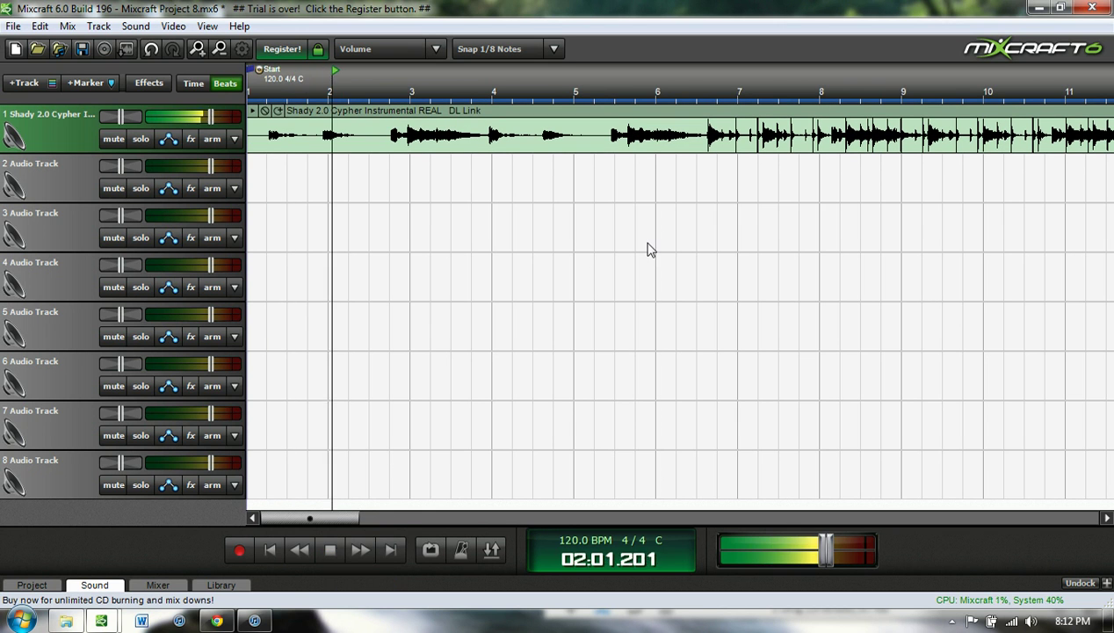
pyautogui.click(668, 89)
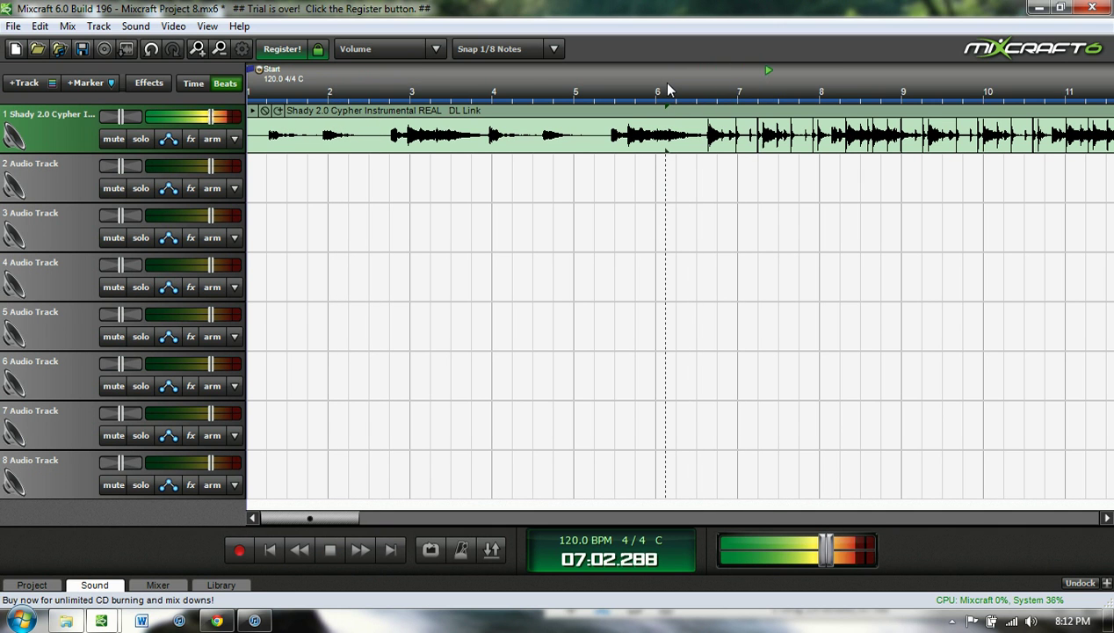
pyautogui.press('space')
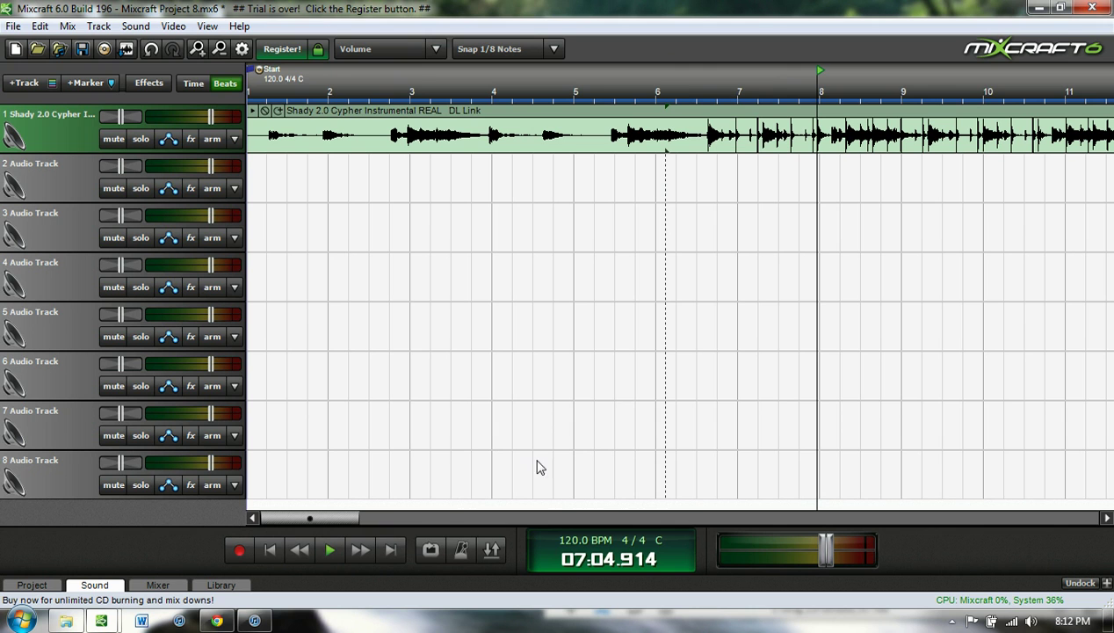
pyautogui.click(415, 84)
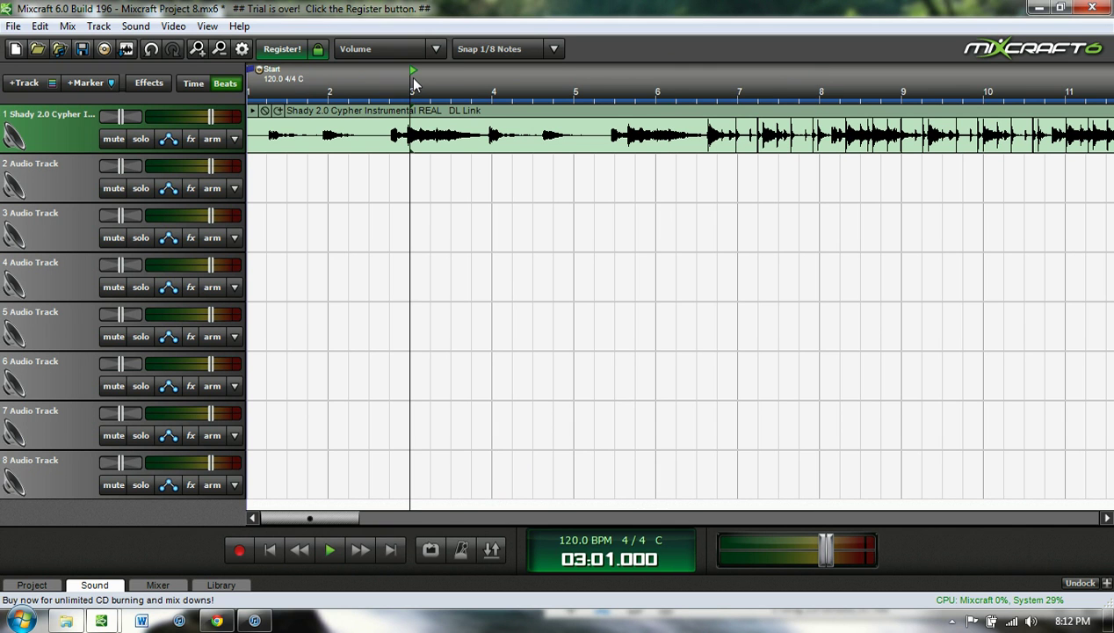
# Step: Move the beat clip later so it starts at bar 2
pyautogui.click(445, 116)
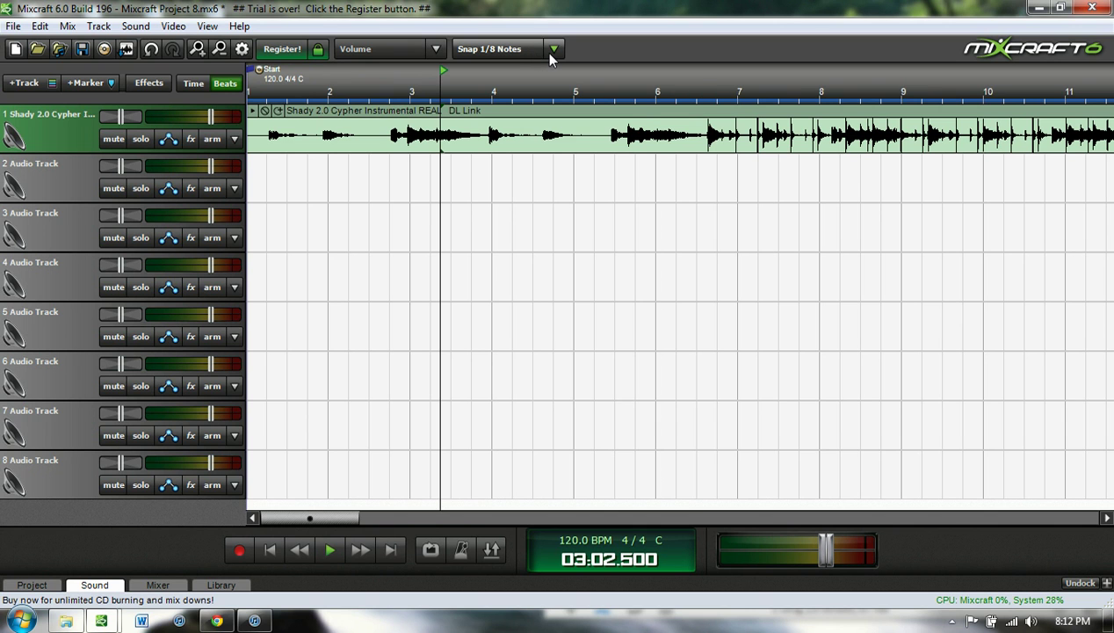
pyautogui.click(551, 52)
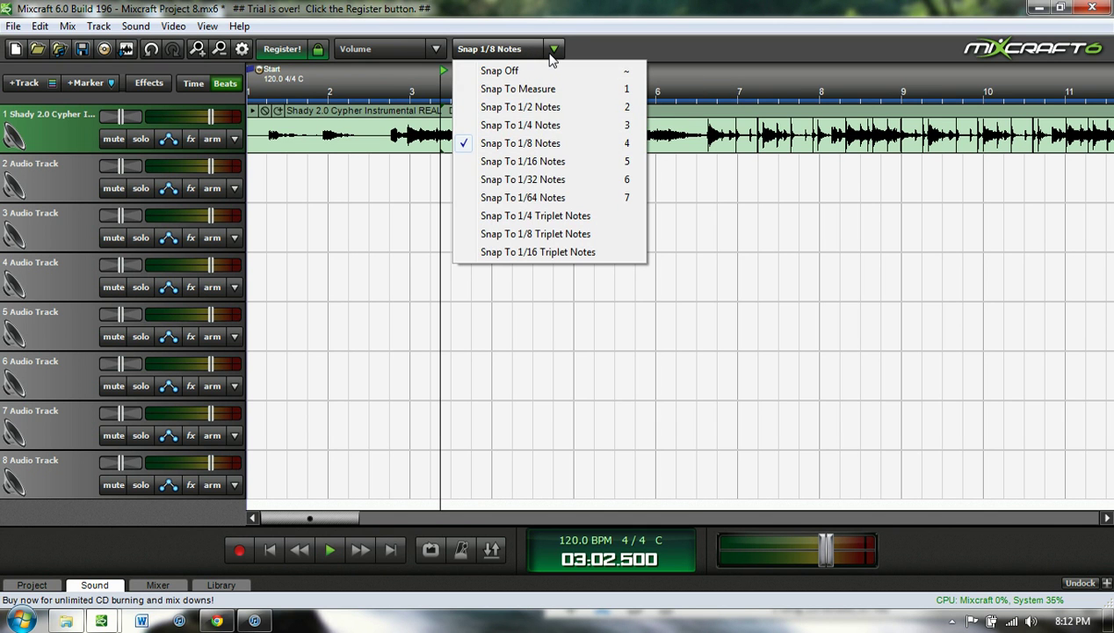
pyautogui.click(600, 42)
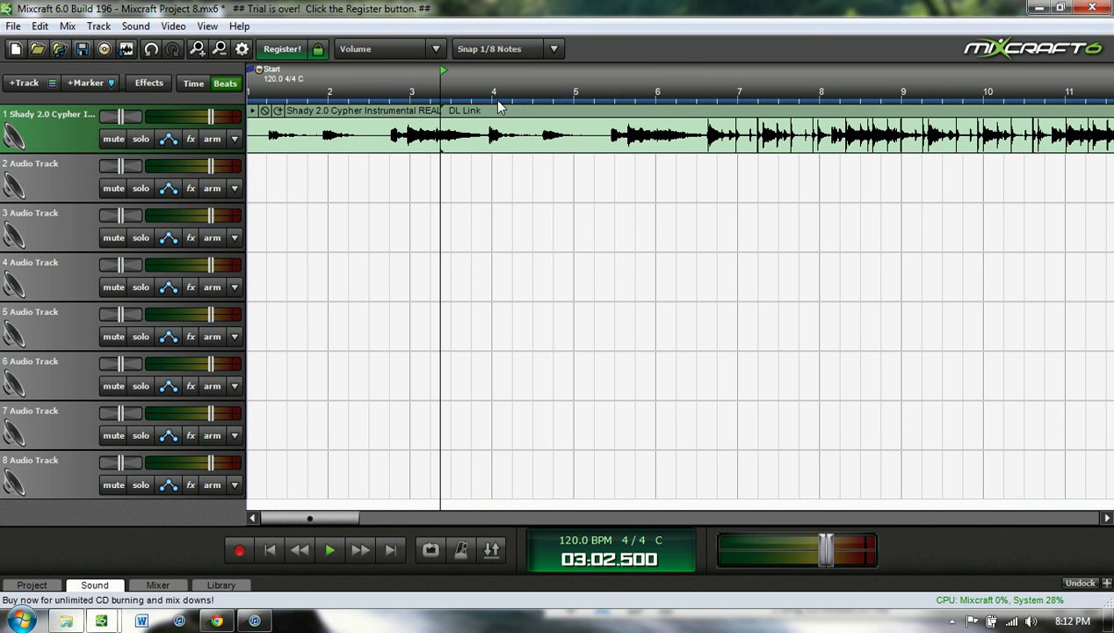
pyautogui.moveTo(472, 118); pyautogui.dragTo(480, 119)
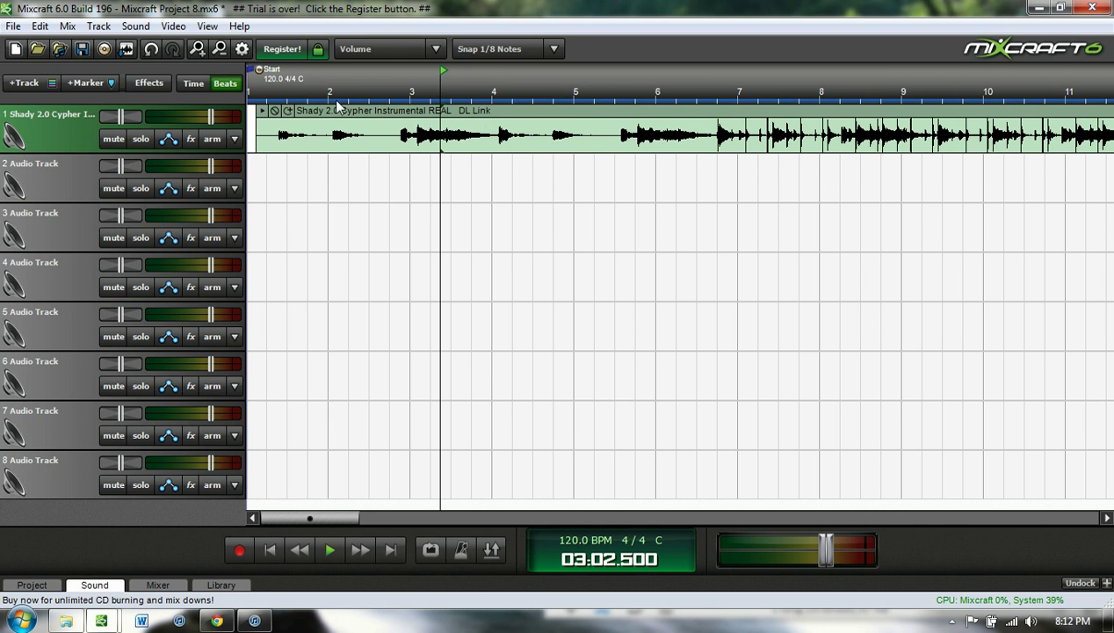
pyautogui.moveTo(343, 119); pyautogui.dragTo(415, 116)
# Step: Set snapping to Snap Off and slide the clip to start just before bar 2
pyautogui.click(549, 48)
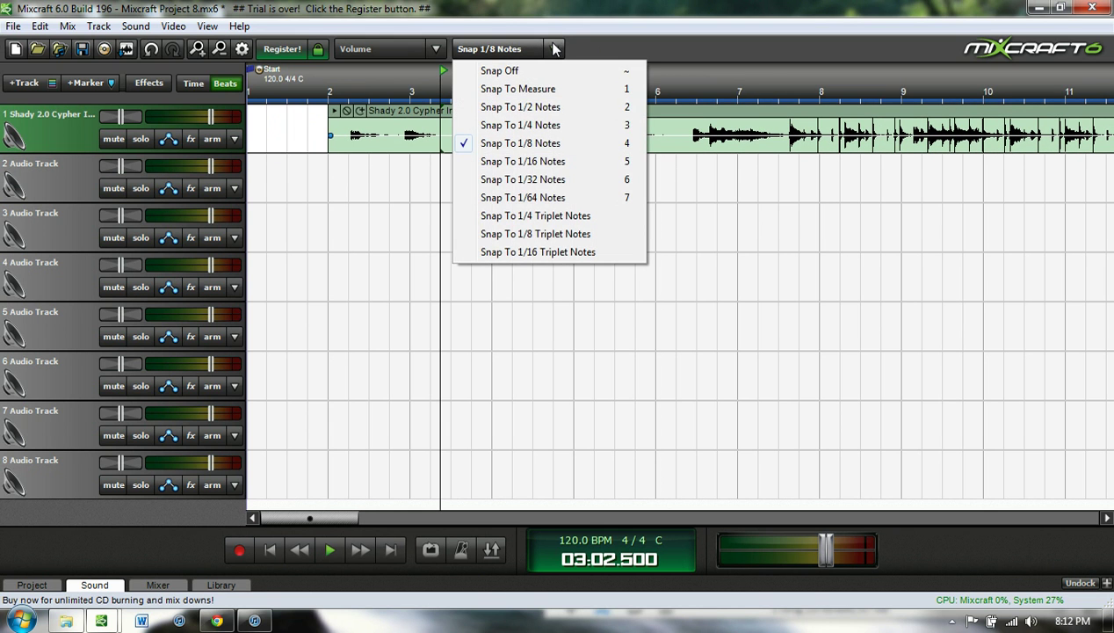
pyautogui.click(552, 77)
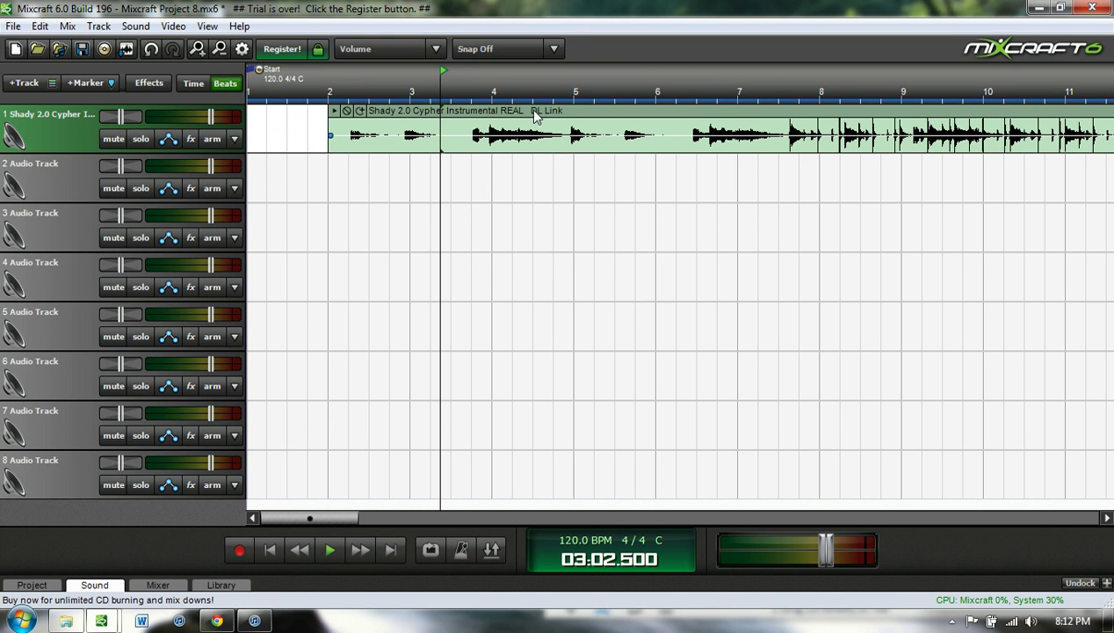
pyautogui.moveTo(532, 117); pyautogui.dragTo(499, 116)
# Step: Switch the ruler from Beats to Time and move the beat clip back to 00:00
pyautogui.click(301, 96)
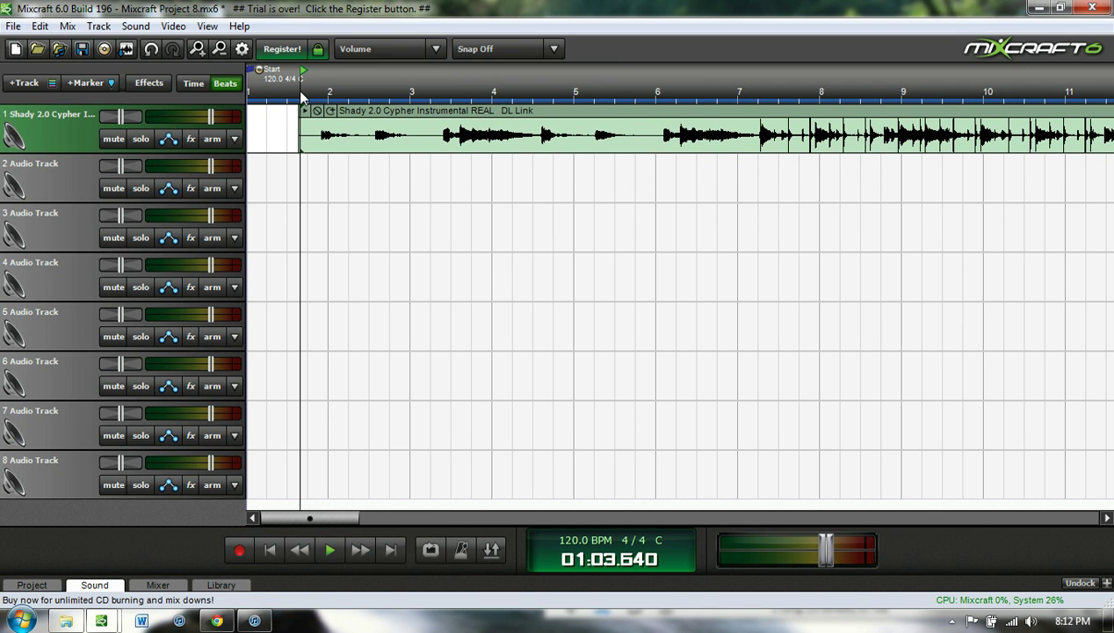
pyautogui.click(192, 85)
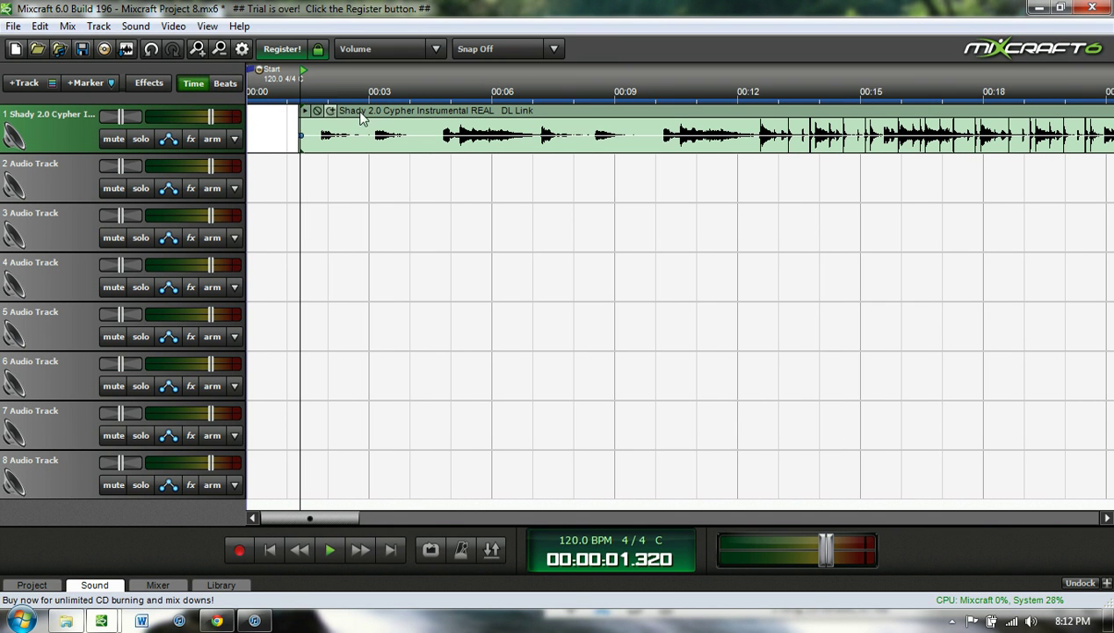
pyautogui.moveTo(370, 117); pyautogui.dragTo(320, 117)
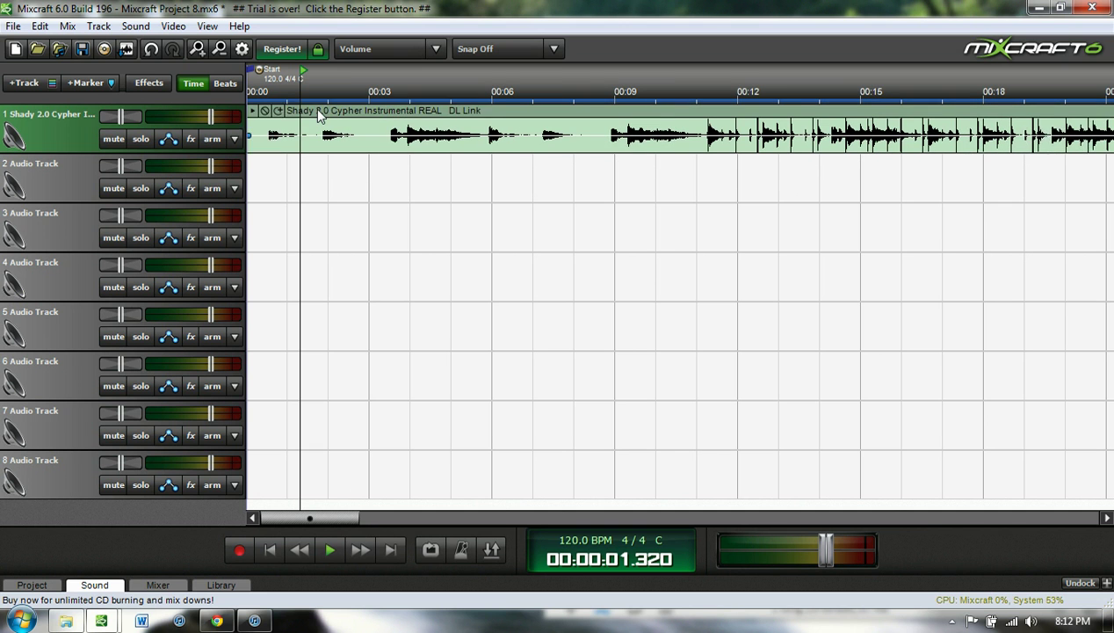
# Step: Zoom the timeline and set the play position to 00:08.500
pyautogui.click(703, 85)
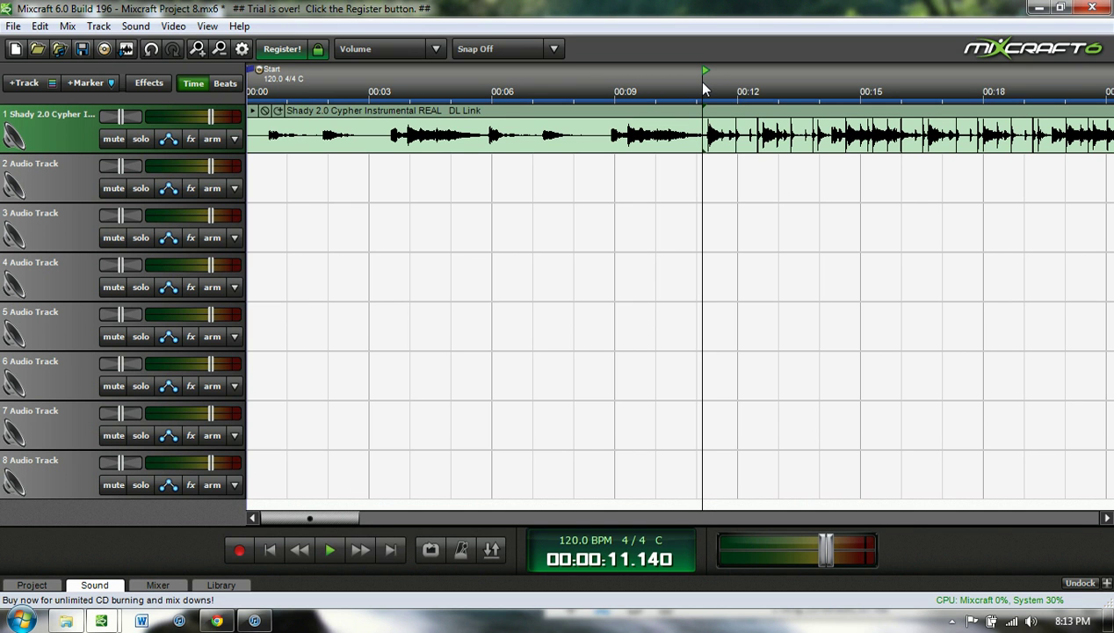
pyautogui.scroll(-4, 703, 88)
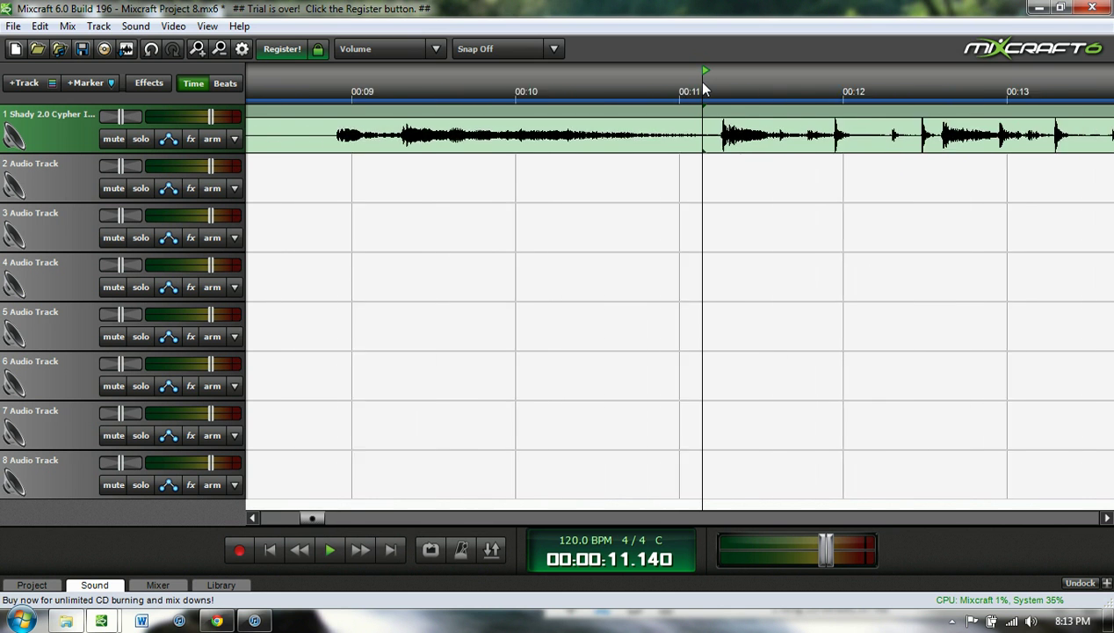
pyautogui.scroll(2, 703, 88)
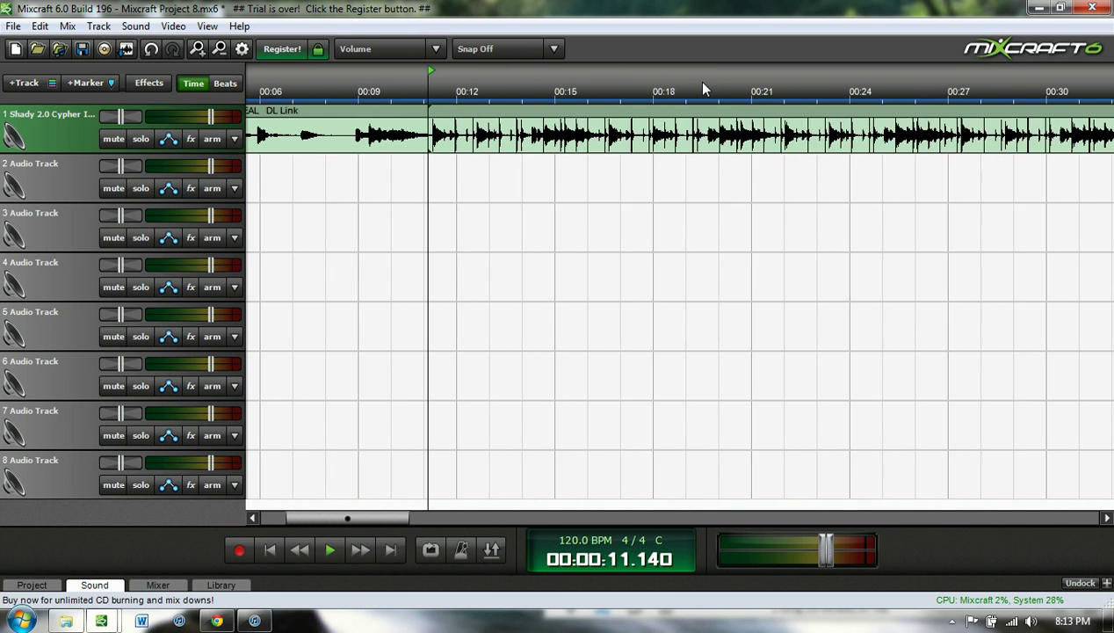
pyautogui.click(416, 88)
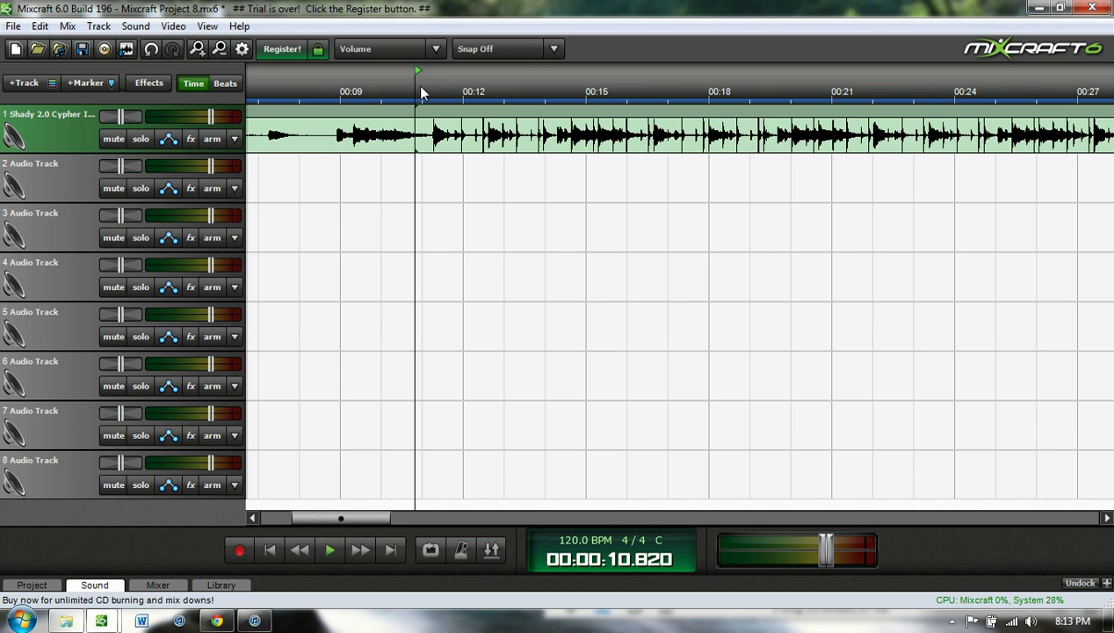
pyautogui.click(418, 84)
pyautogui.click(320, 74)
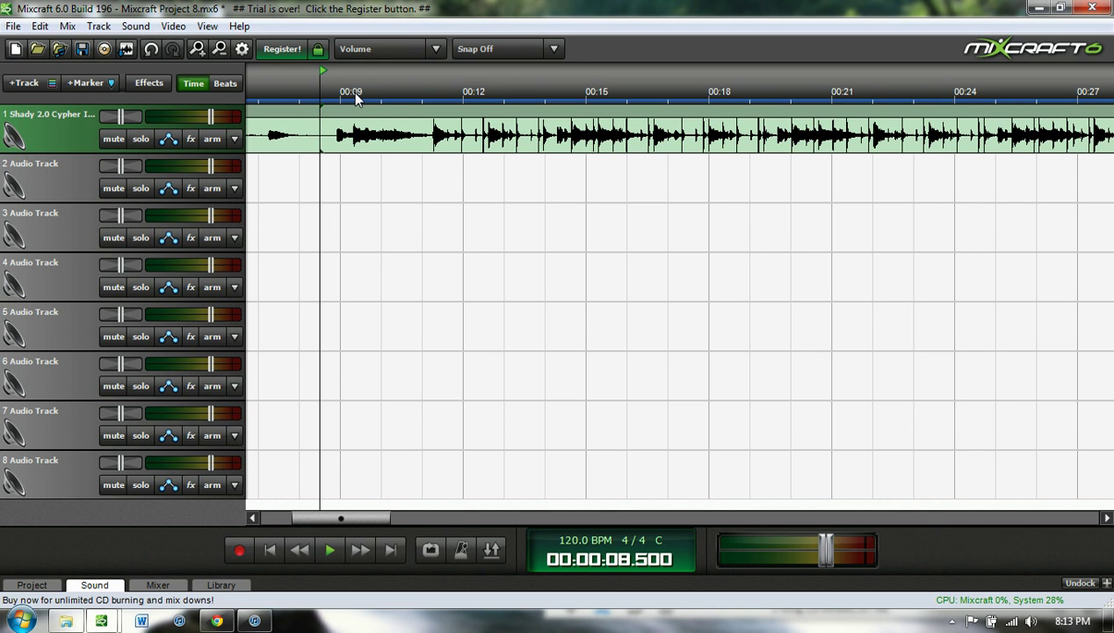
# Step: Select the range from about 00:08.6 to 00:18 and loop it
pyautogui.click(501, 84)
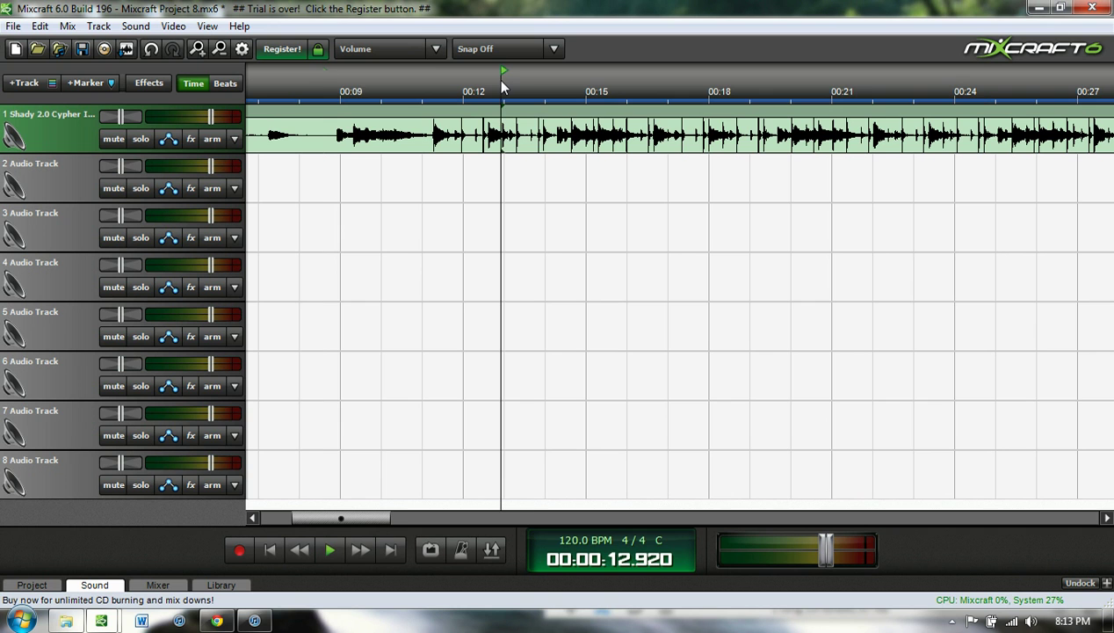
pyautogui.click(270, 551)
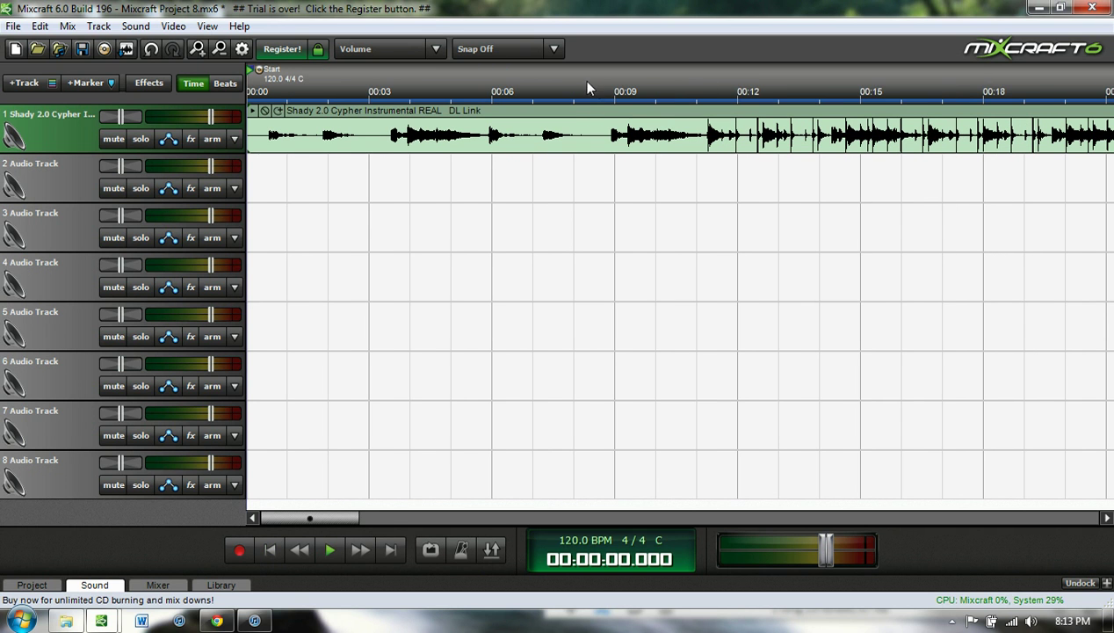
pyautogui.click(601, 117)
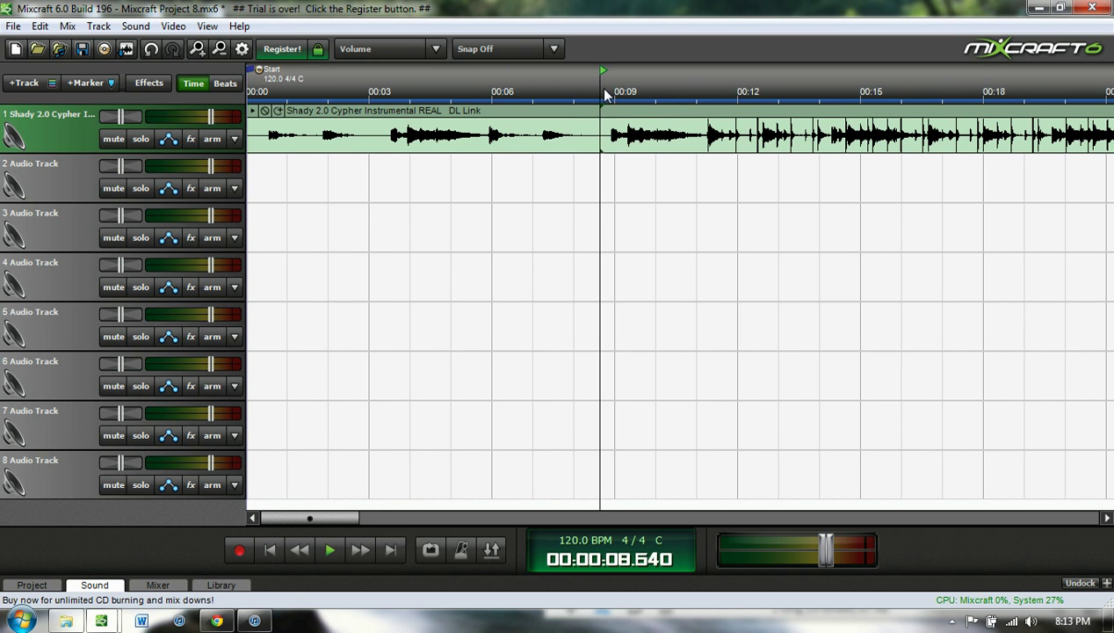
pyautogui.moveTo(624, 110); pyautogui.dragTo(985, 129)
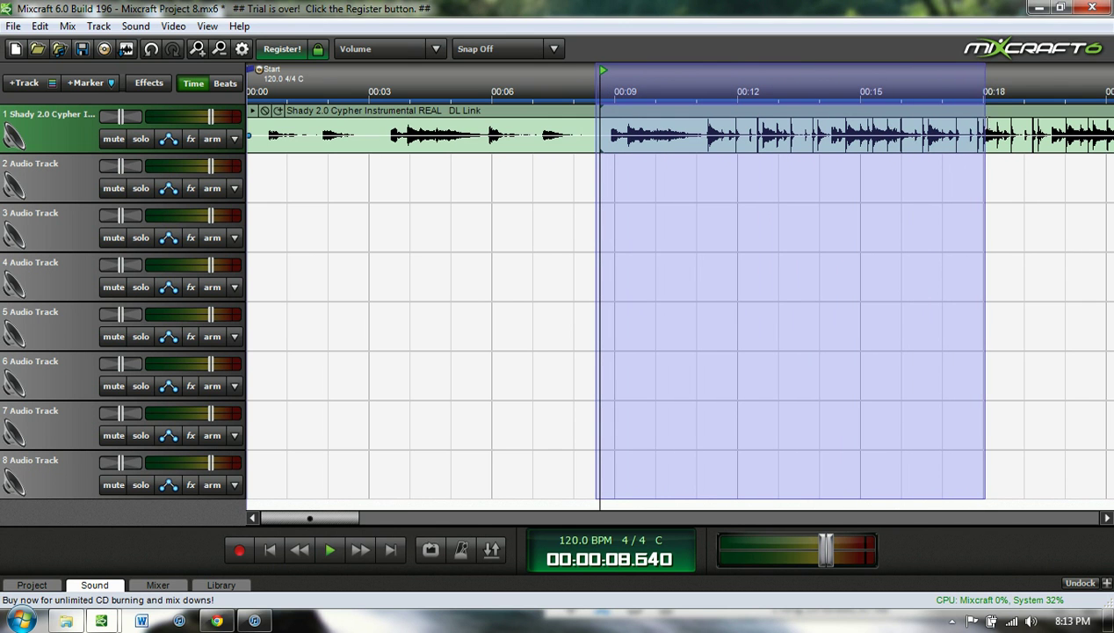
pyautogui.rightClick(601, 91)
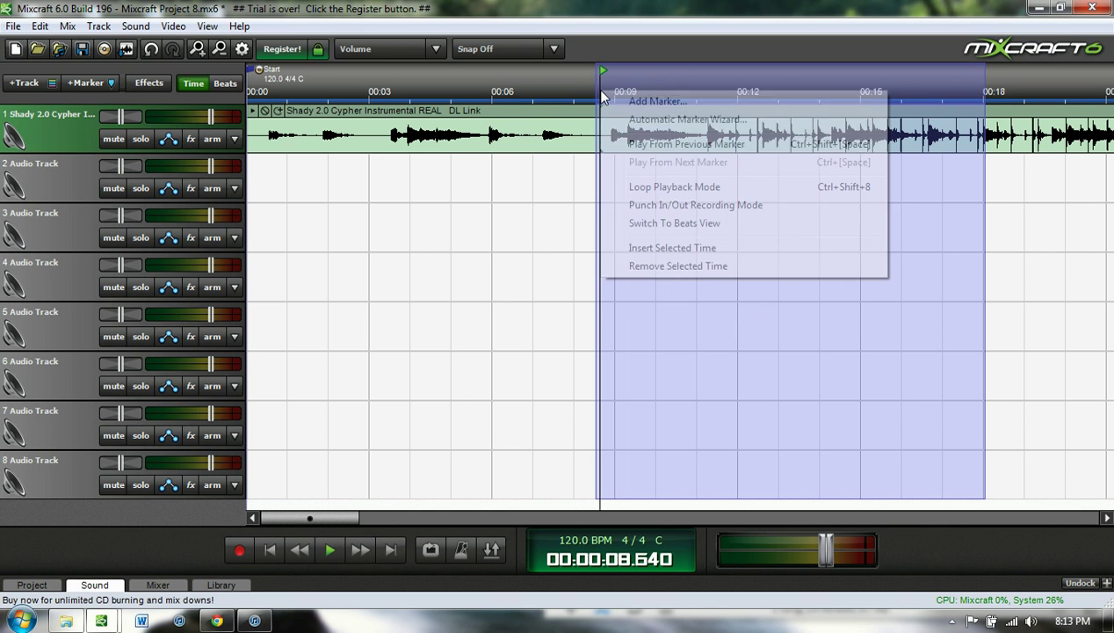
pyautogui.click(664, 188)
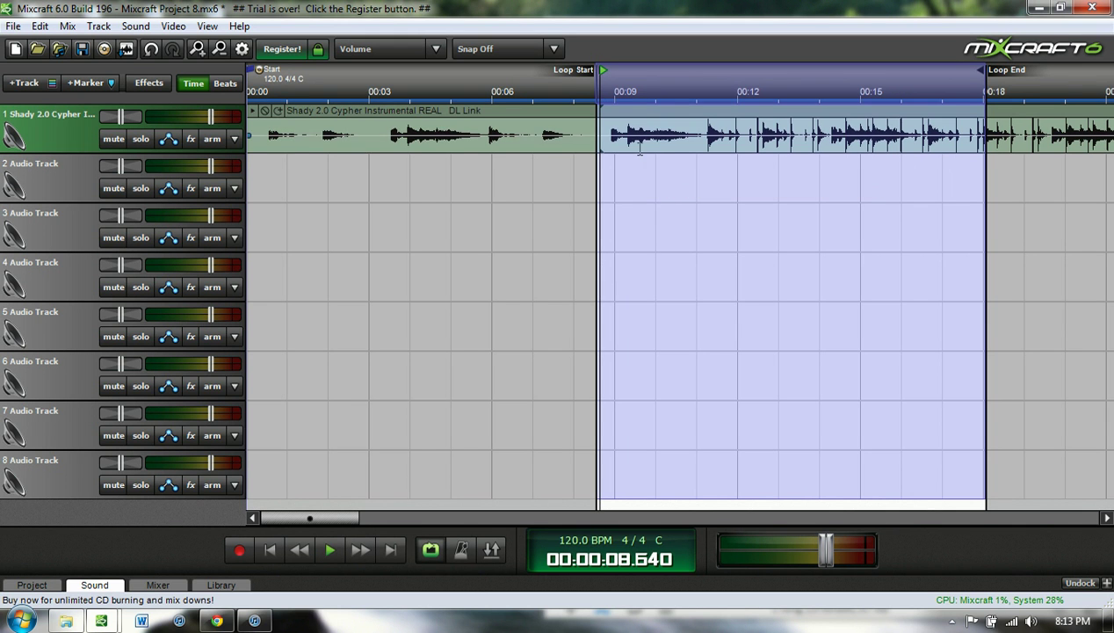
# Step: Set the play position to 00:08.94, then play and stop the looped section
pyautogui.click(578, 89)
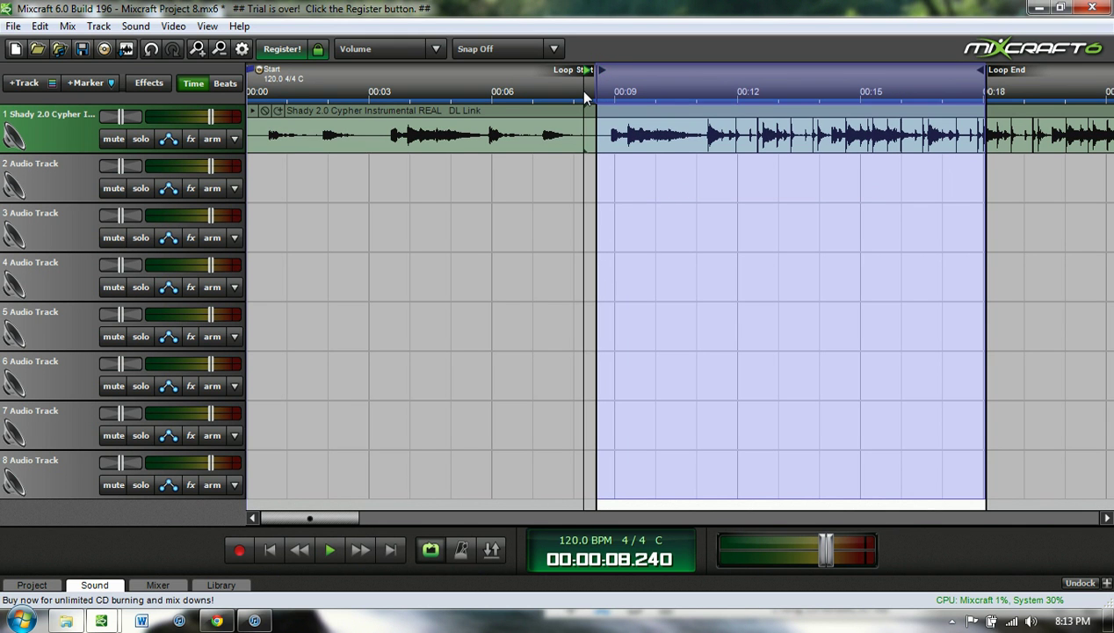
pyautogui.click(612, 96)
pyautogui.click(613, 145)
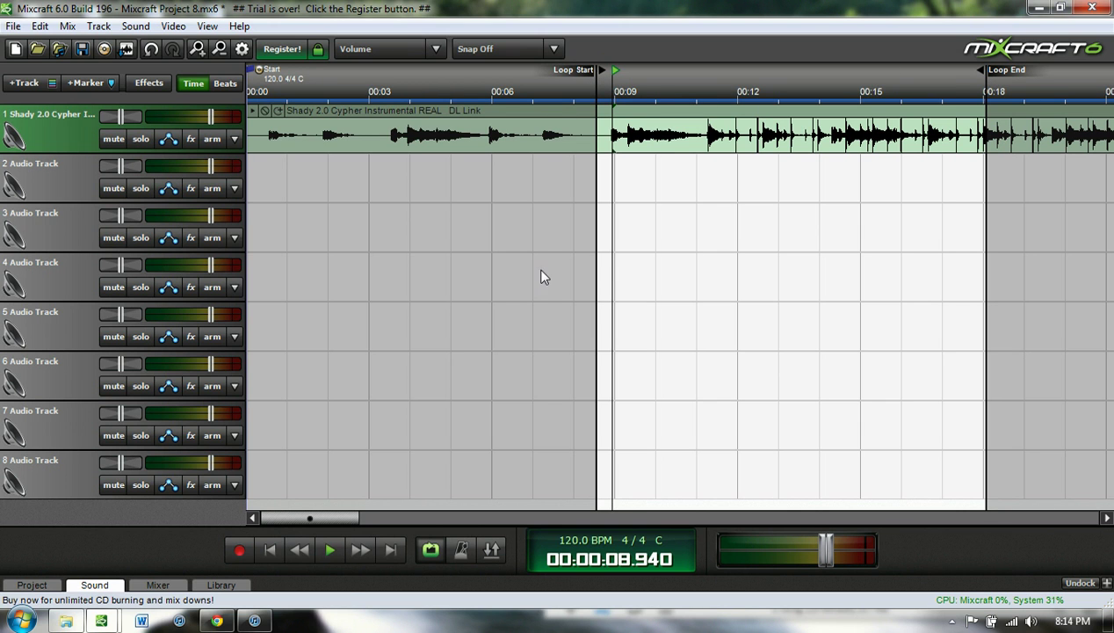
pyautogui.click(328, 551)
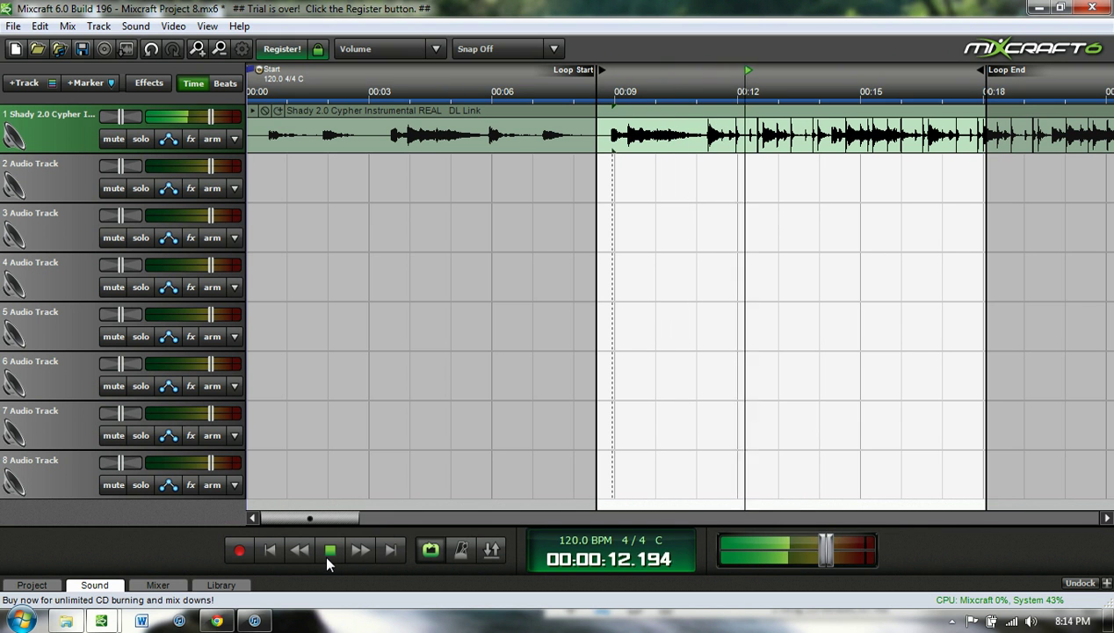
pyautogui.click(327, 554)
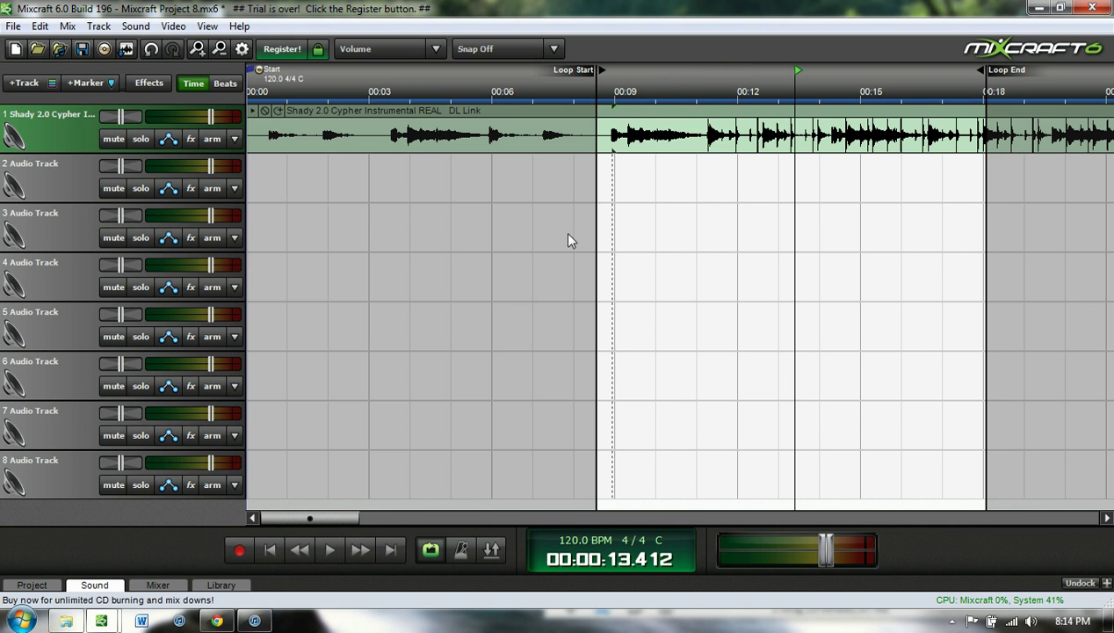
# Step: Turn off Loop Playback Mode and rewind to 00:00
pyautogui.rightClick(663, 138)
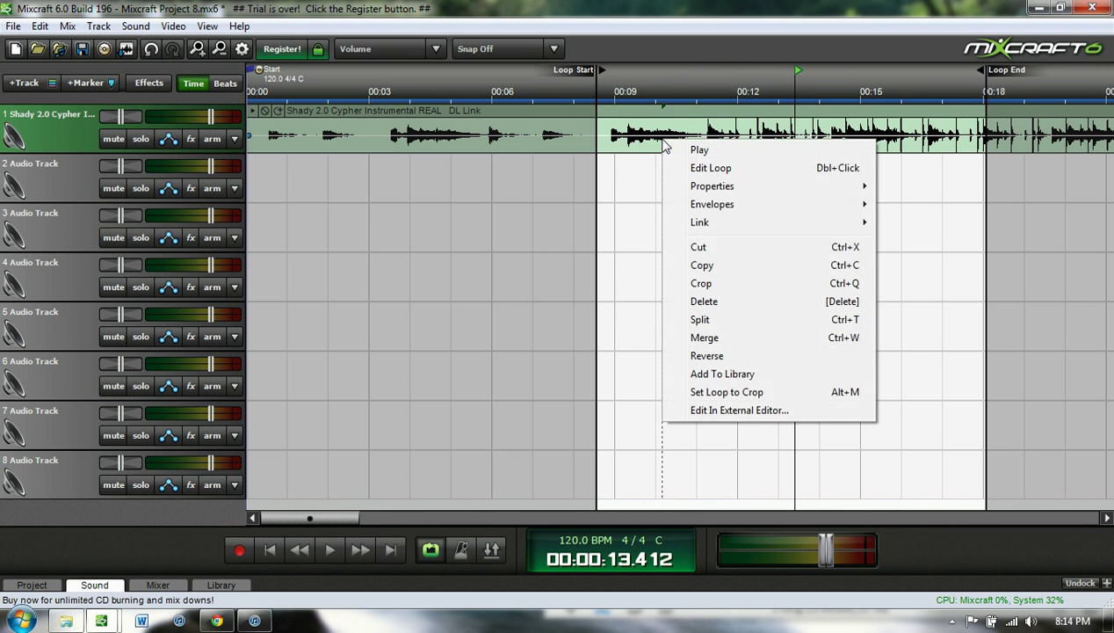
pyautogui.rightClick(670, 92)
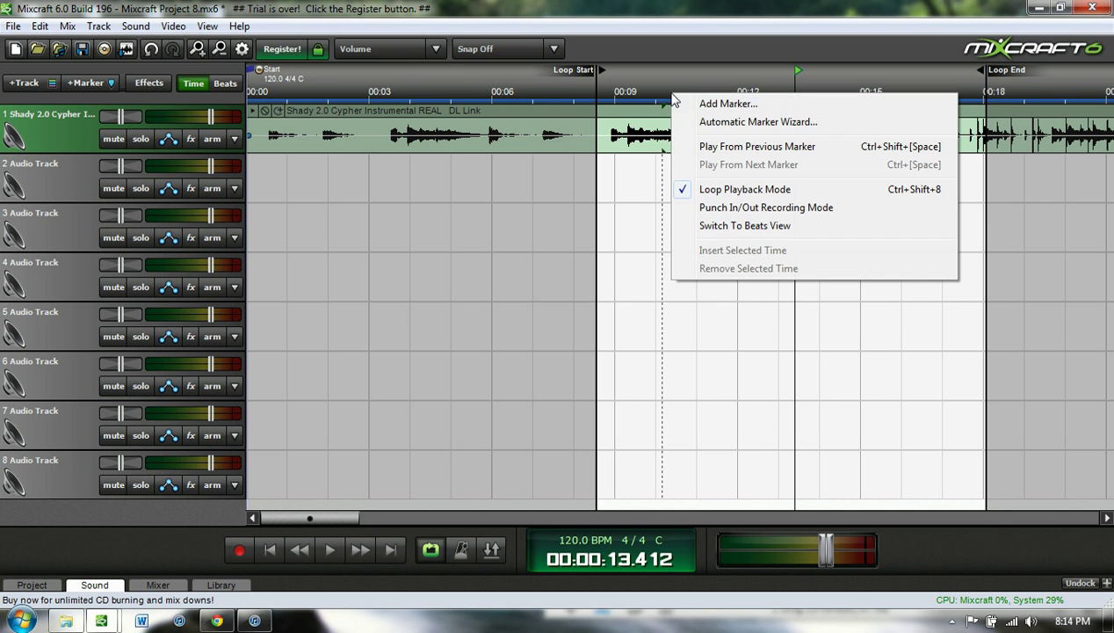
pyautogui.click(732, 190)
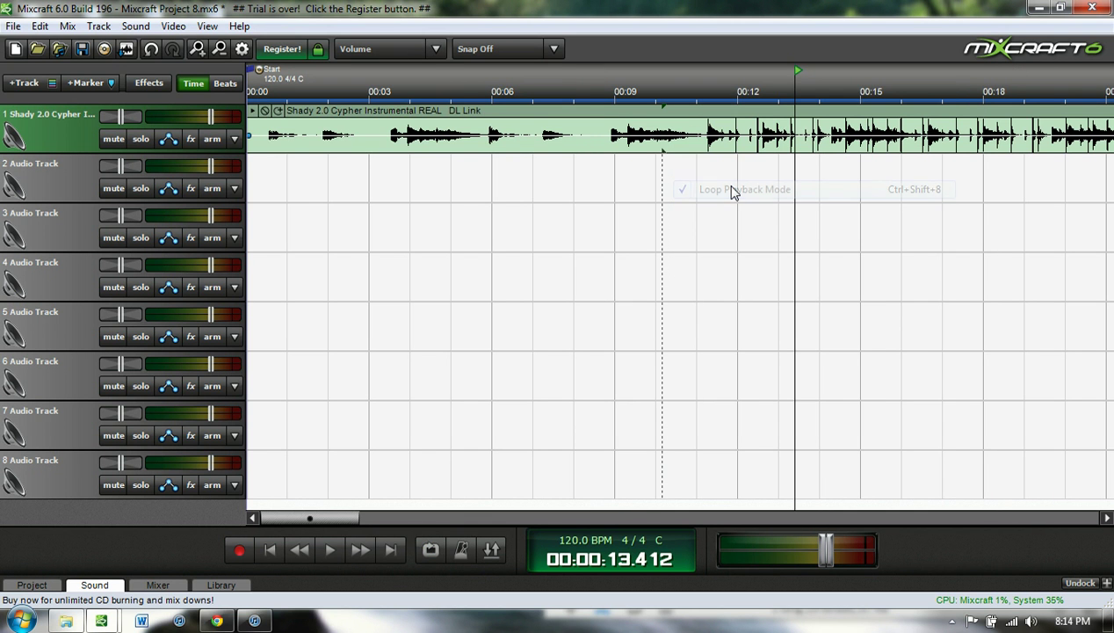
pyautogui.click(278, 546)
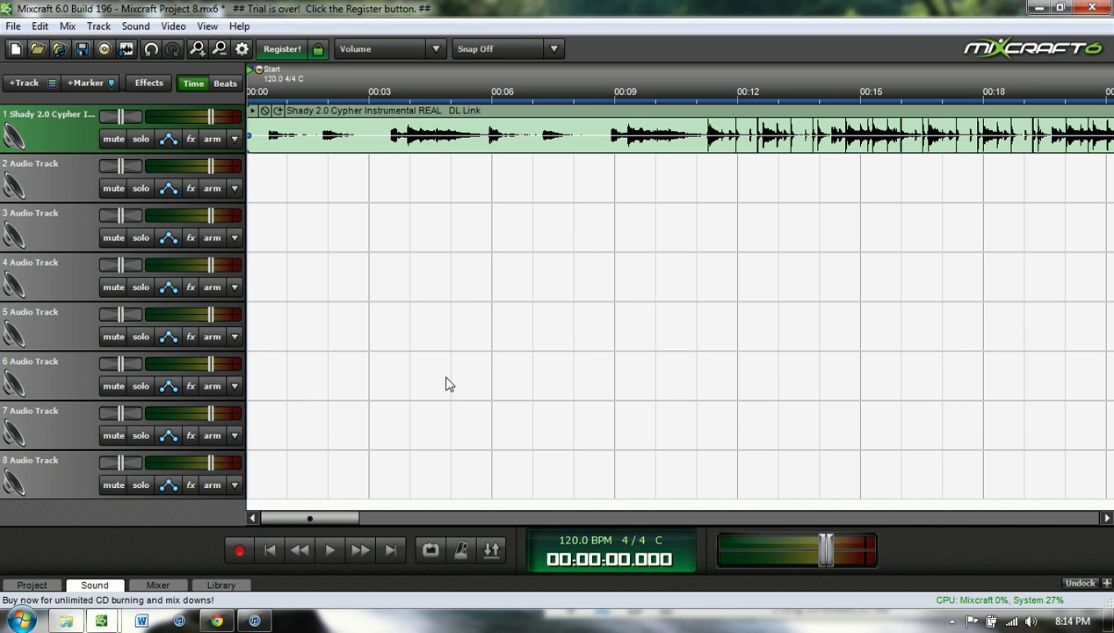
# Step: Arm and disarm track 2, then open a project without saving, selecting WATER(NEW MIC TEST)
pyautogui.click(212, 188)
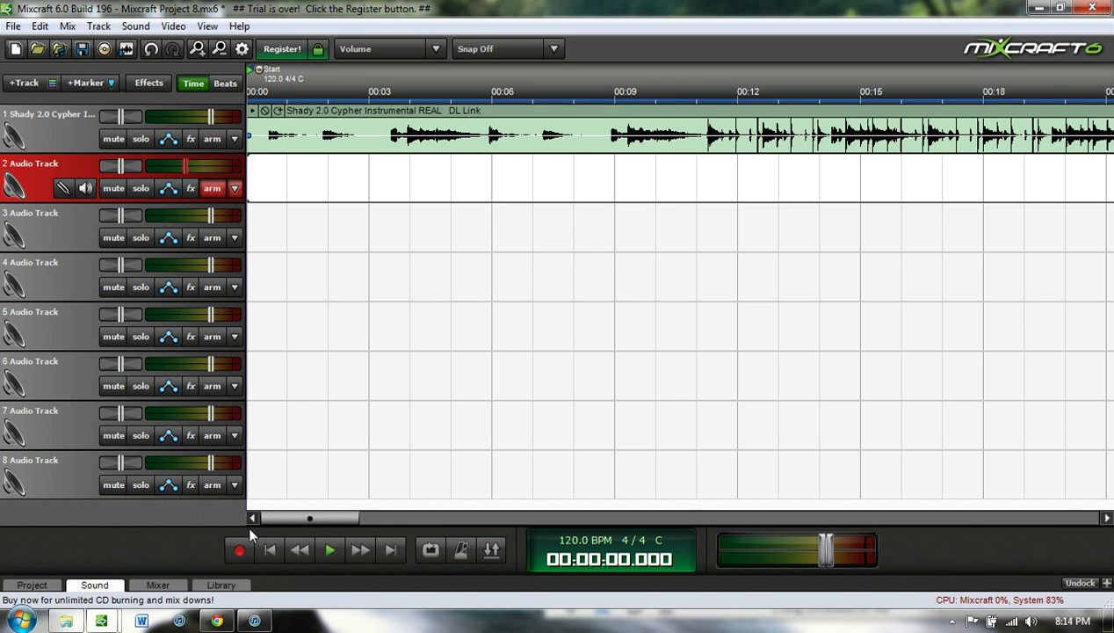
pyautogui.click(211, 189)
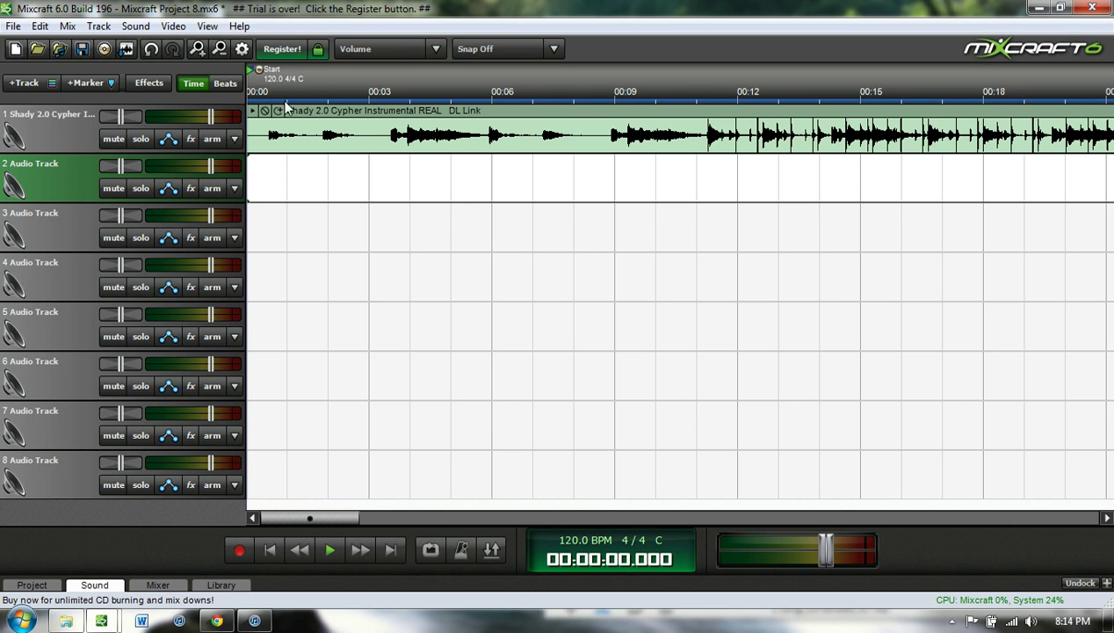
pyautogui.click(15, 29)
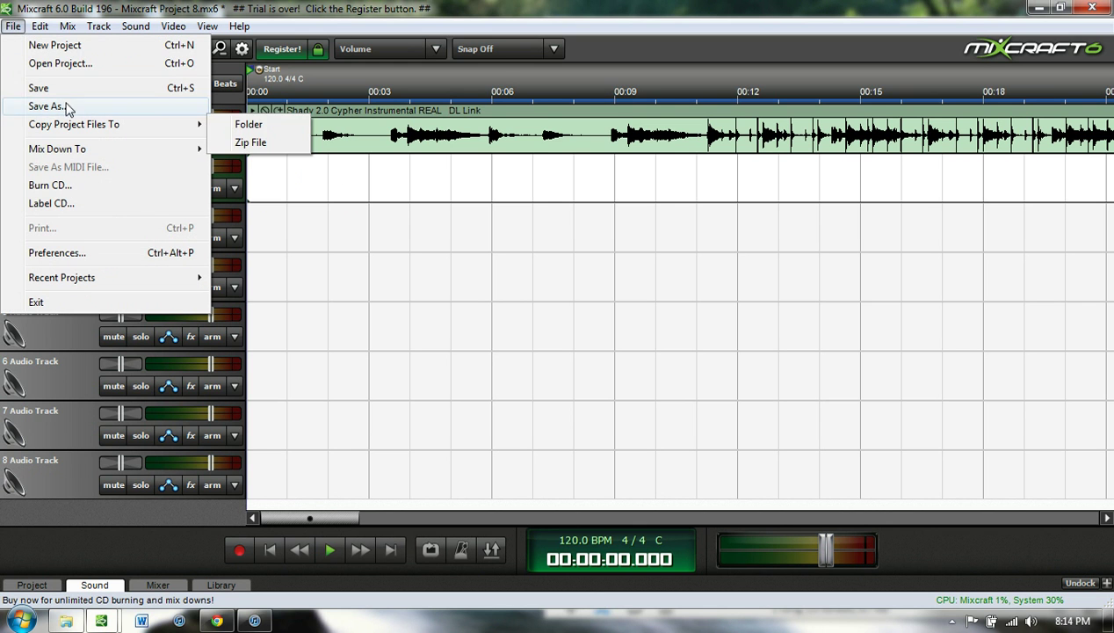
pyautogui.click(70, 64)
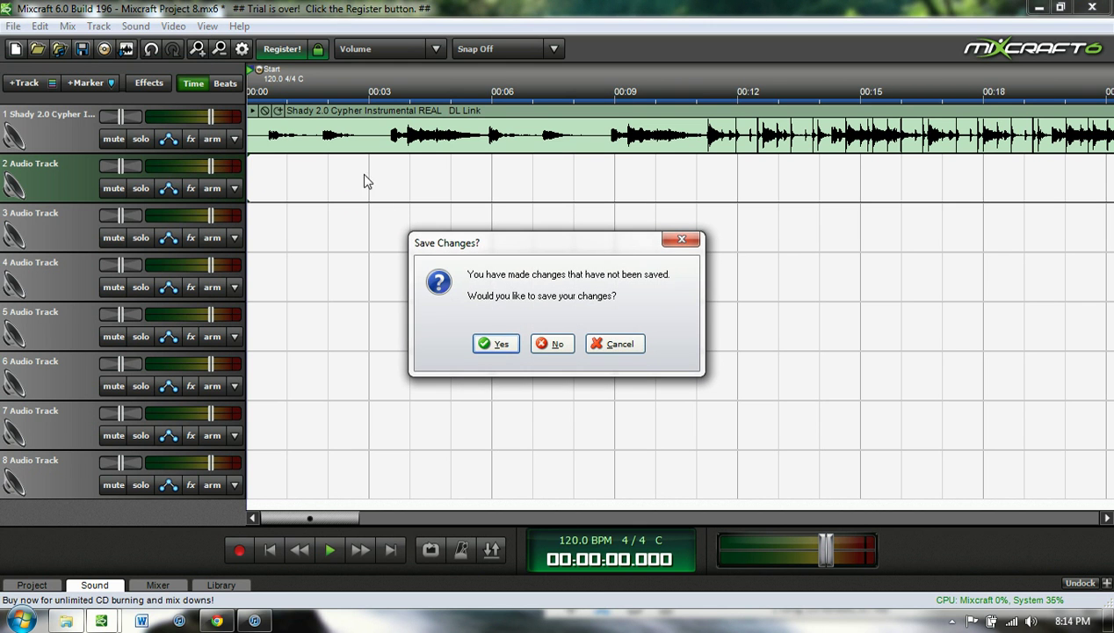
pyautogui.click(557, 345)
pyautogui.click(508, 229)
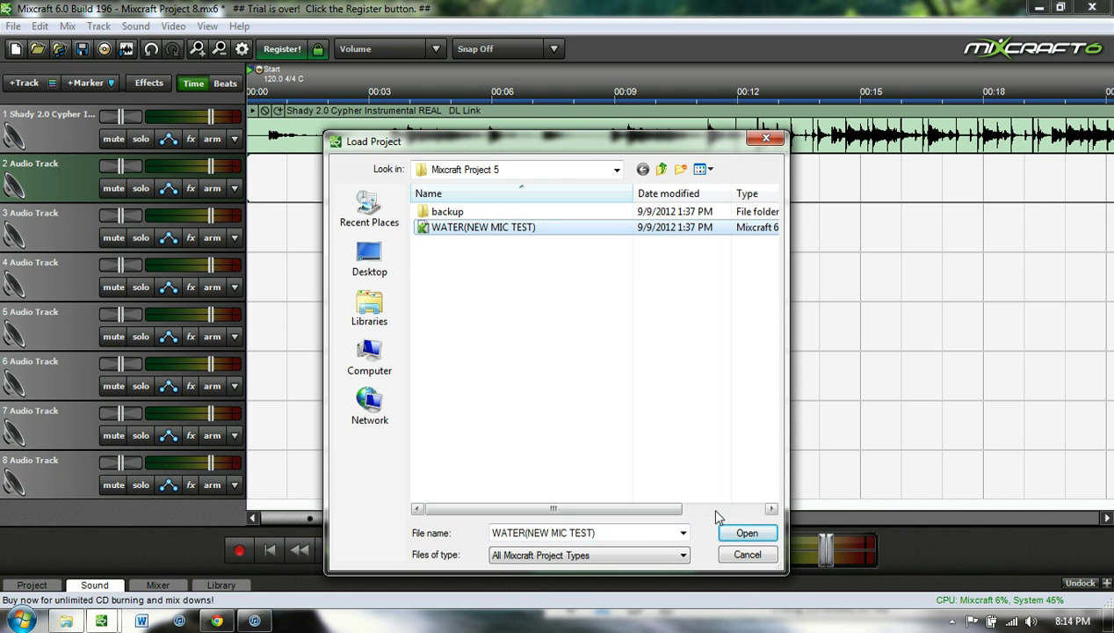
# Step: Open WATER(NEW MIC TEST) and play its vocals from 00:11.700, stopping around 00:20
pyautogui.click(745, 533)
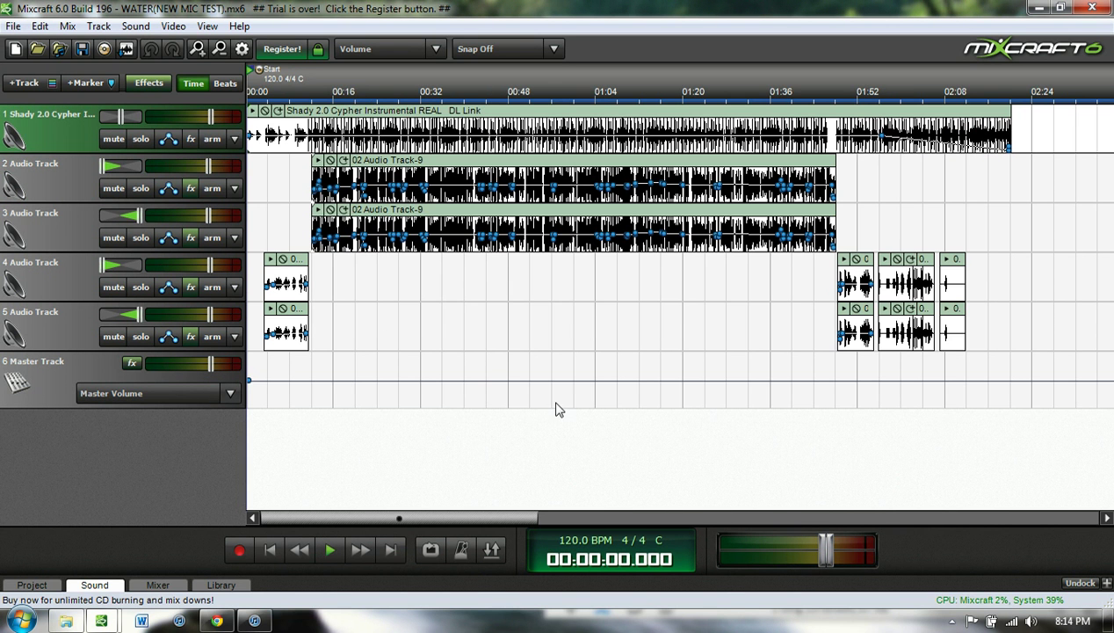
pyautogui.click(308, 83)
pyautogui.scroll(3, 312, 91)
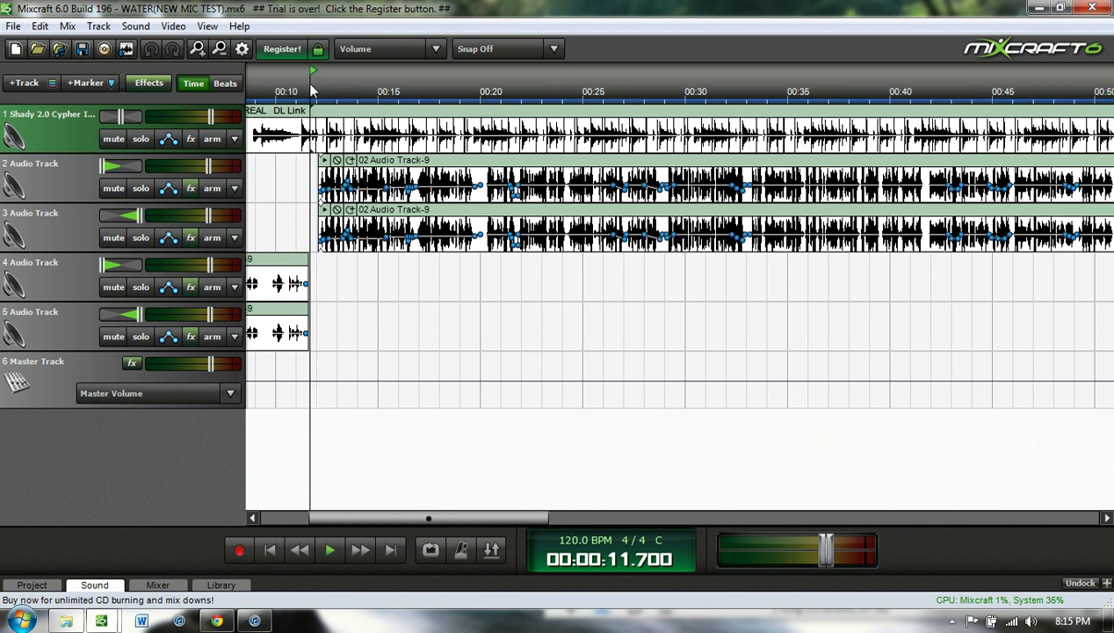
pyautogui.scroll(2, 312, 90)
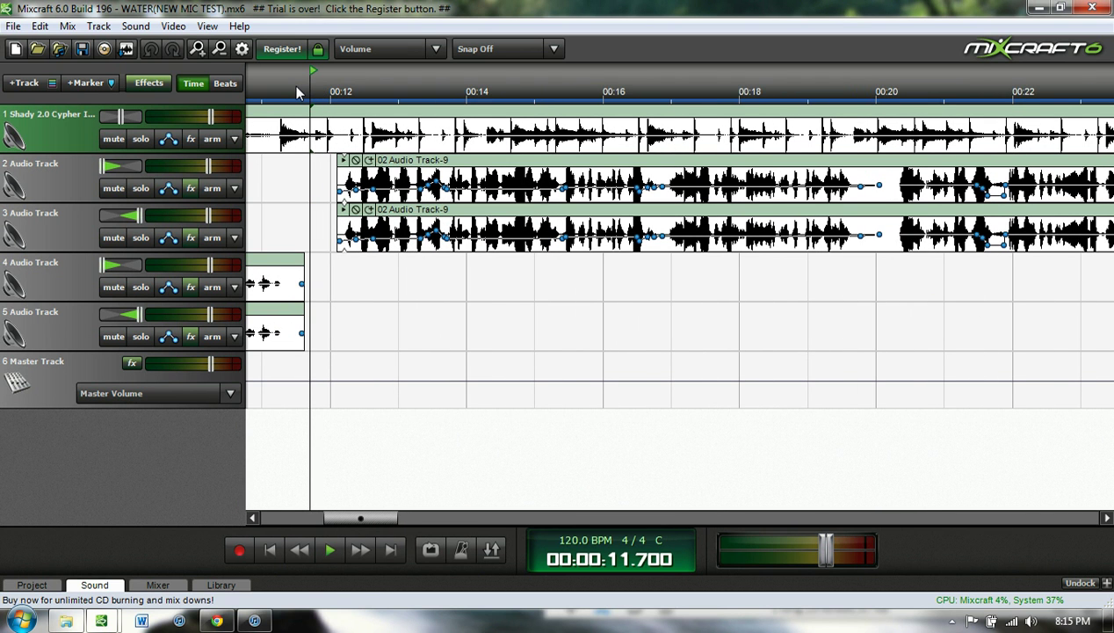
pyautogui.press('space')
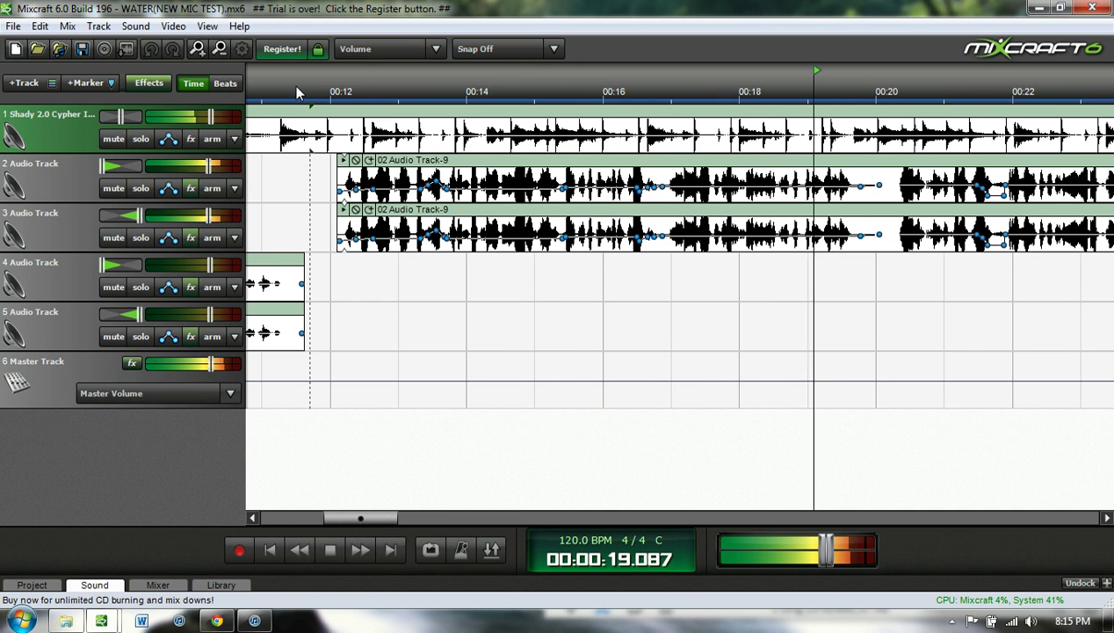
pyautogui.press('space')
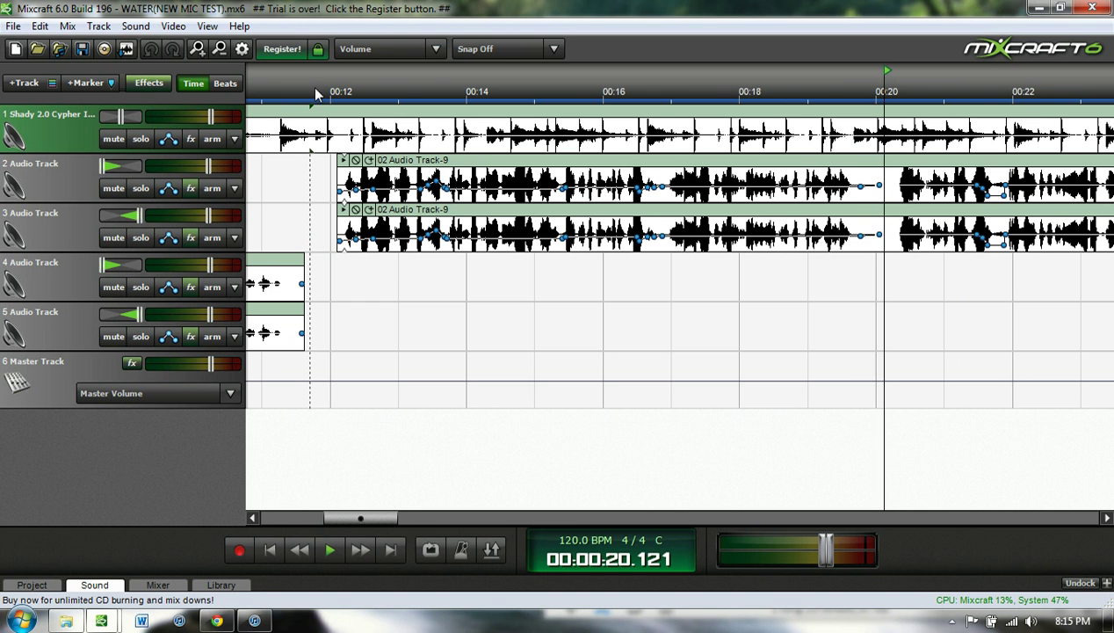
pyautogui.click(314, 94)
pyautogui.moveTo(346, 519)
pyautogui.mouseDown()
pyautogui.moveTo(260, 517)
pyautogui.moveTo(327, 518)
pyautogui.mouseUp()
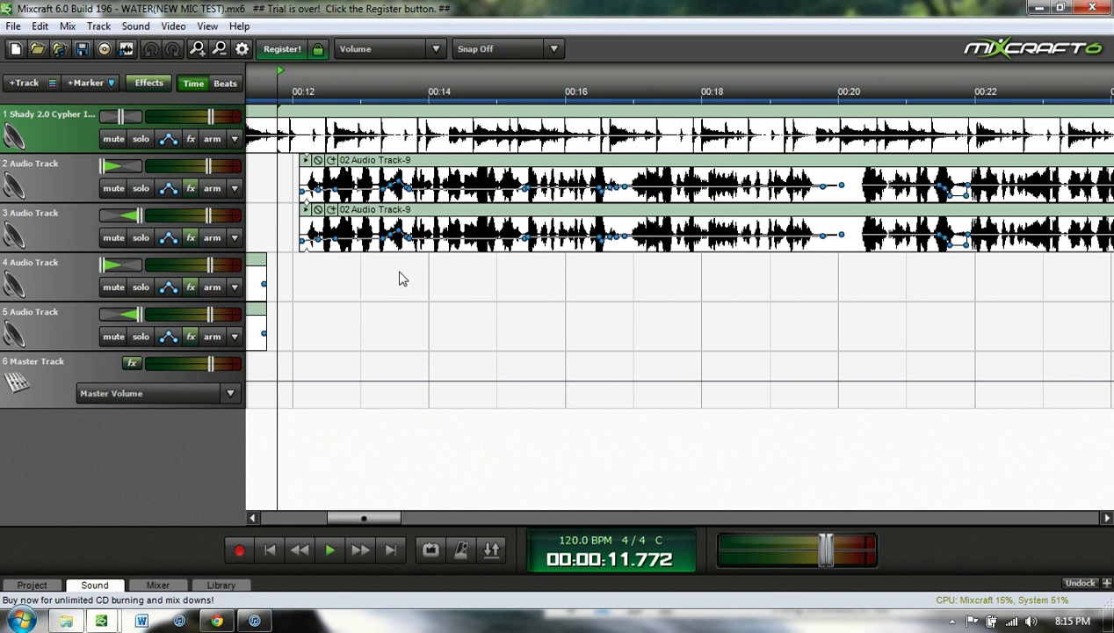
# Step: Delete the vocal clip on track 3
pyautogui.rightClick(430, 212)
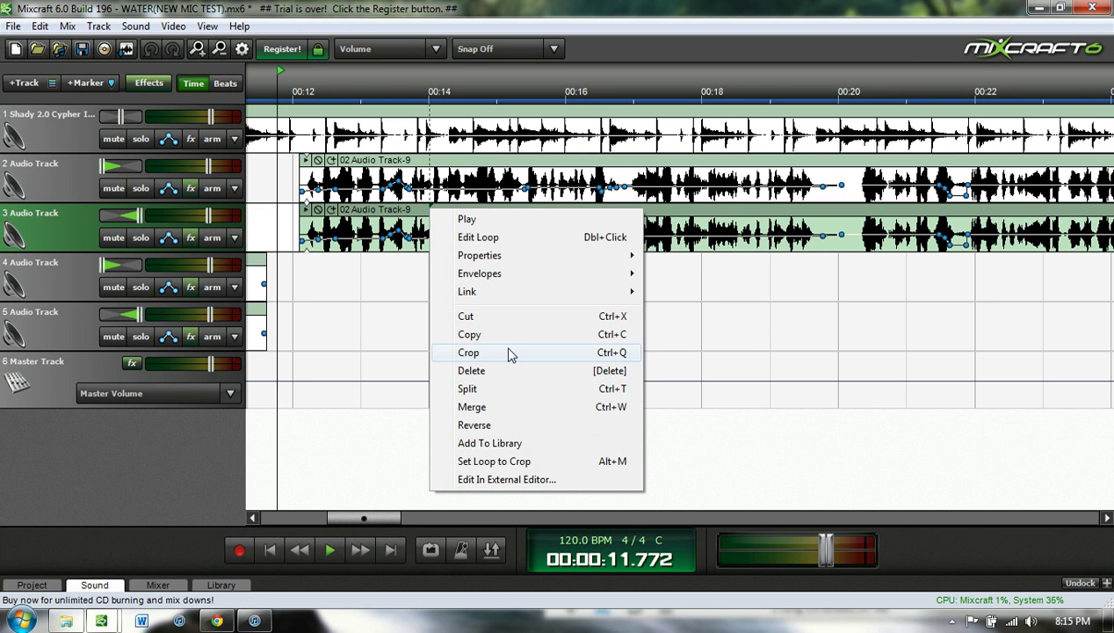
pyautogui.click(446, 161)
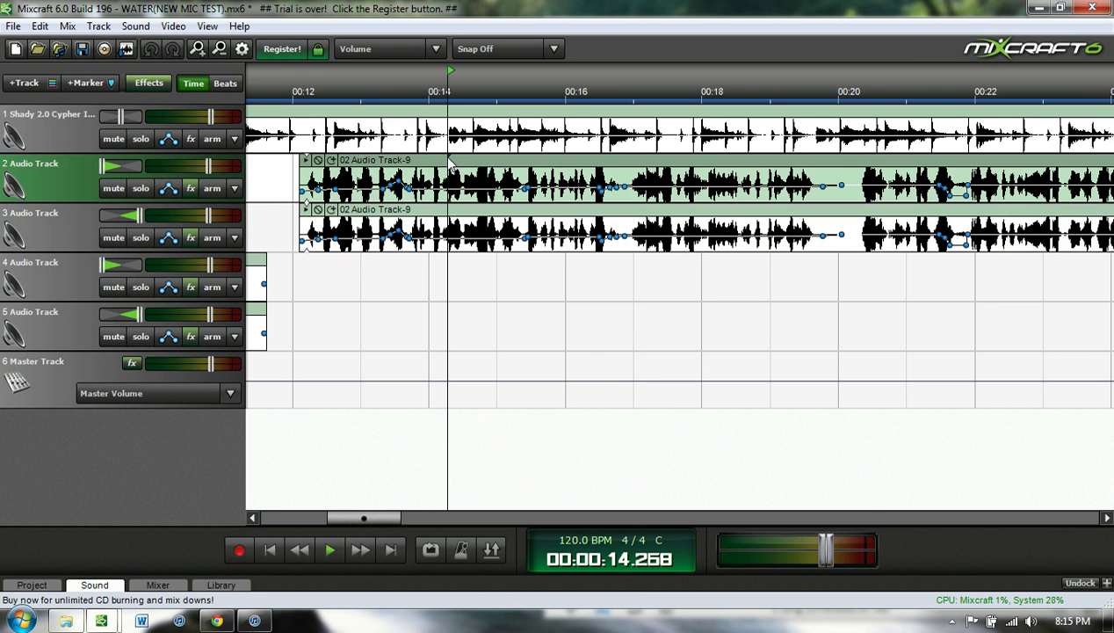
pyautogui.rightClick(472, 216)
pyautogui.click(530, 378)
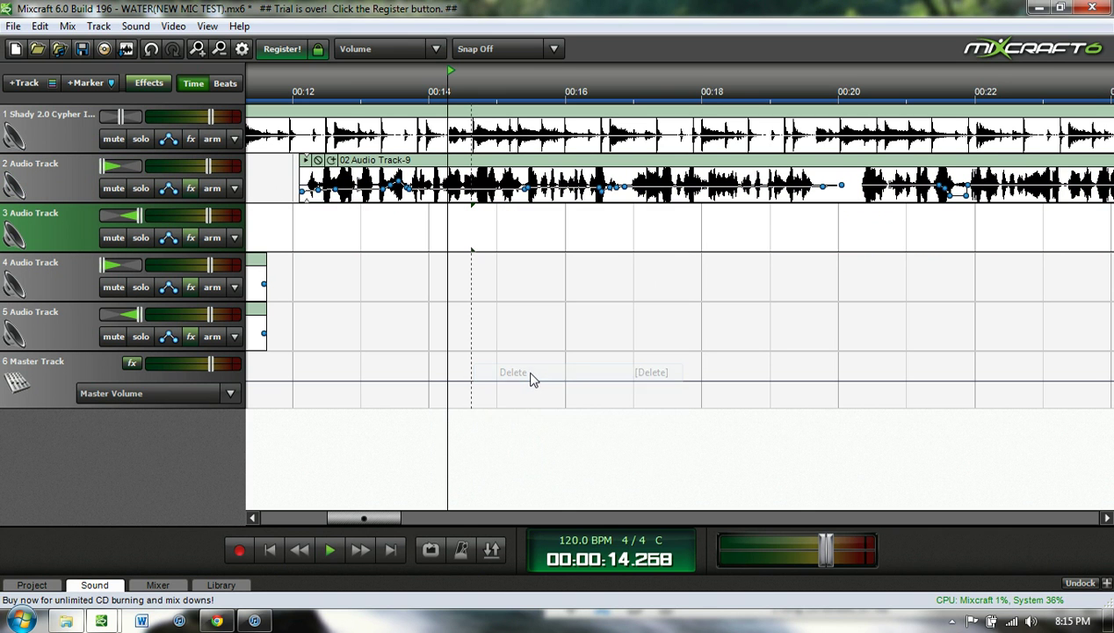
# Step: Duplicate track 2 with its 02 Audio Track-9 vocal clip onto a new track 3
pyautogui.rightClick(366, 165)
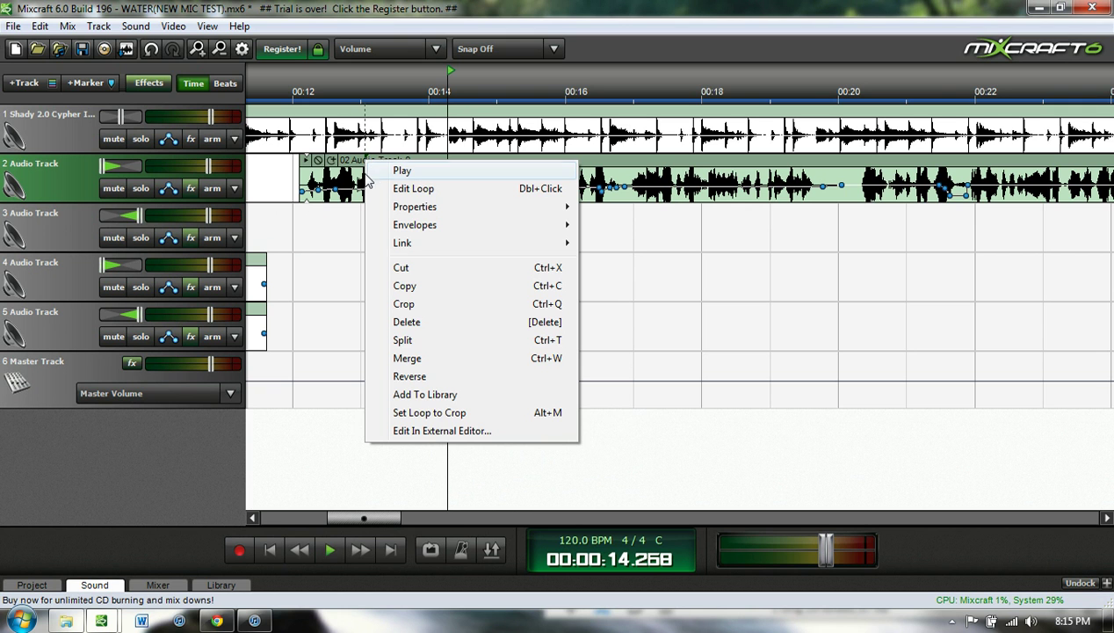
pyautogui.click(79, 182)
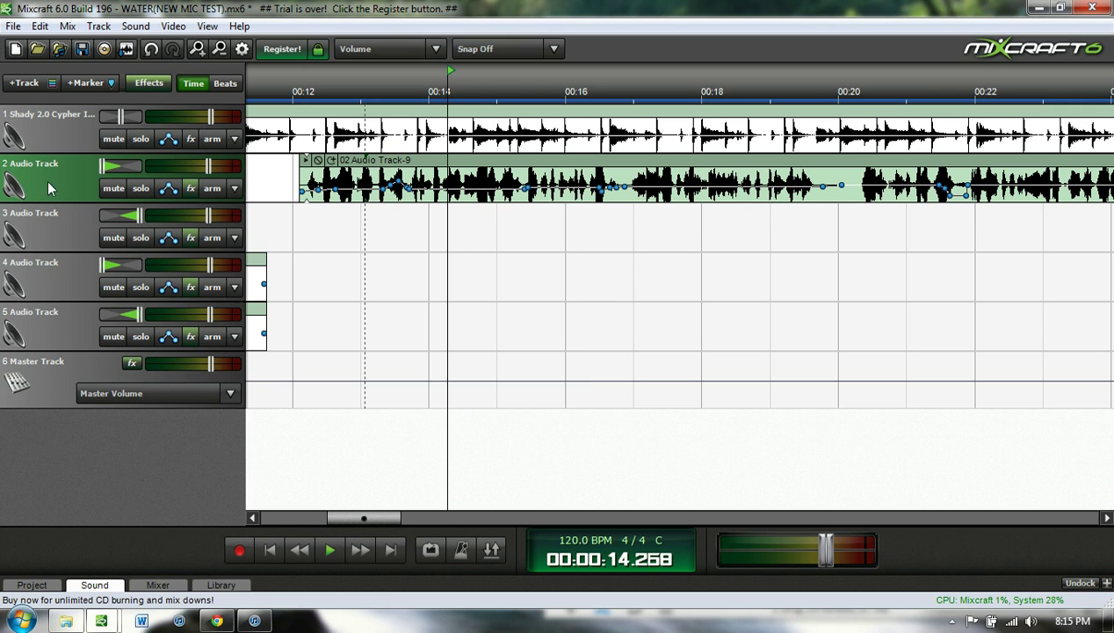
pyautogui.rightClick(72, 186)
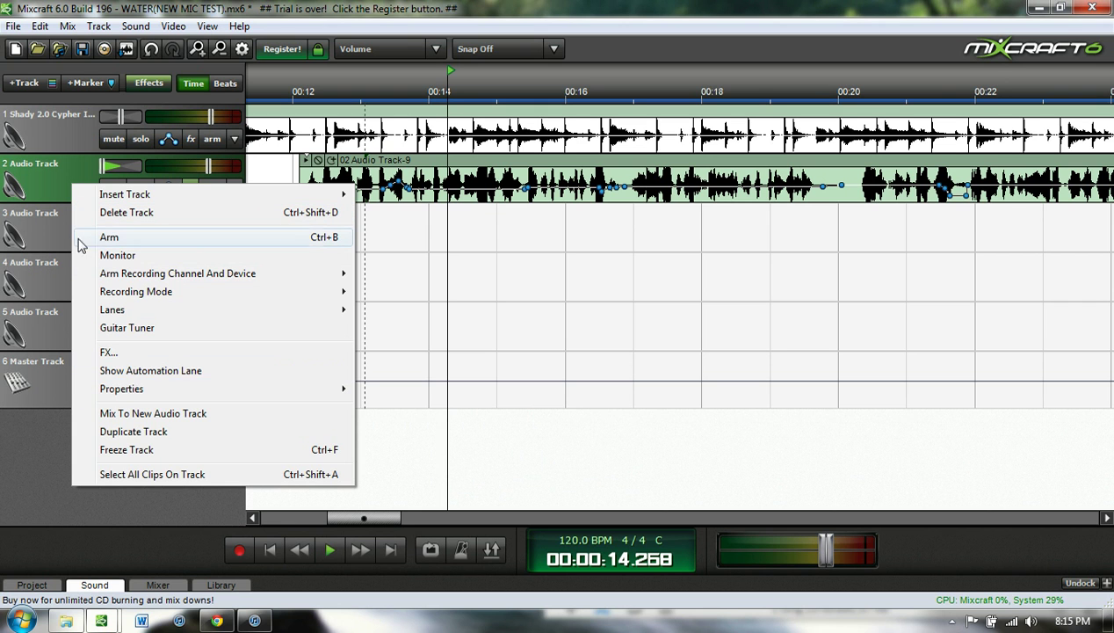
pyautogui.rightClick(543, 168)
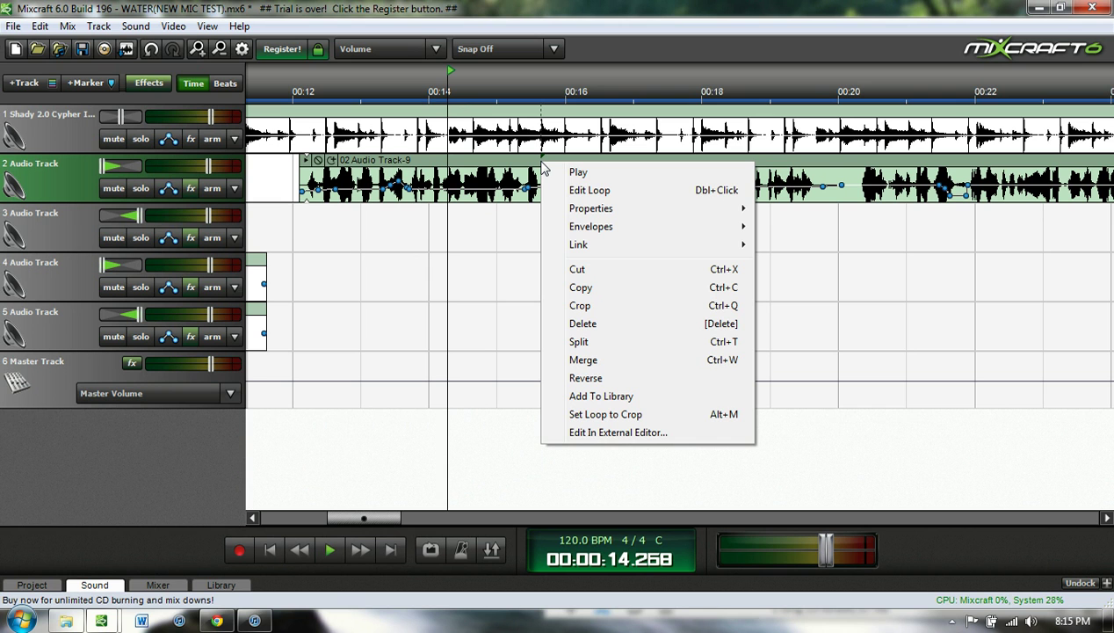
pyautogui.click(390, 188)
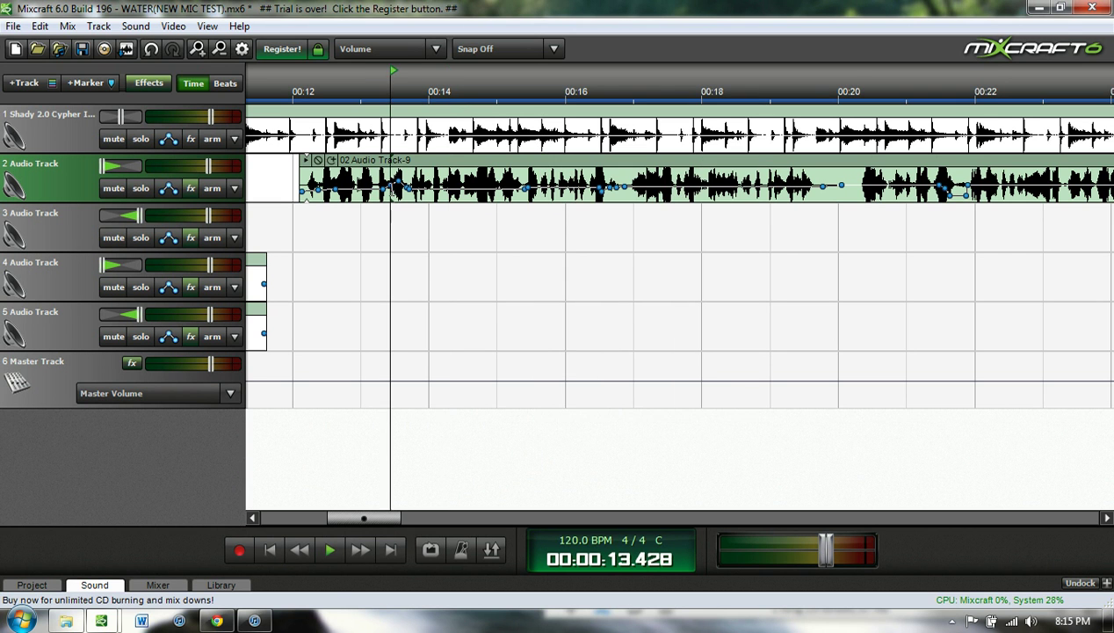
pyautogui.click(358, 313)
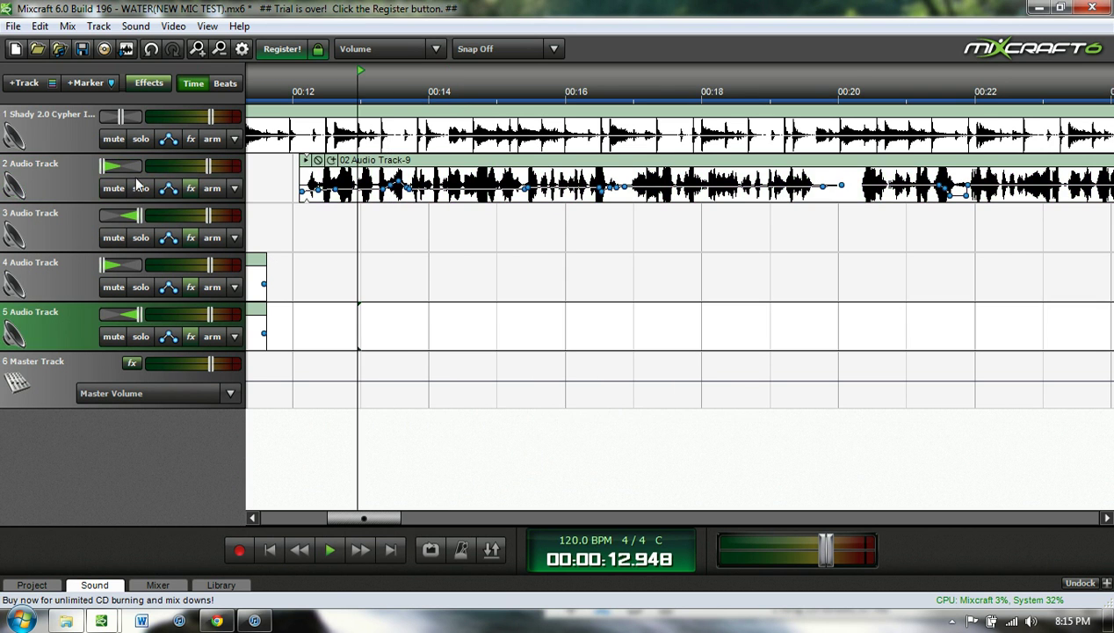
pyautogui.rightClick(63, 191)
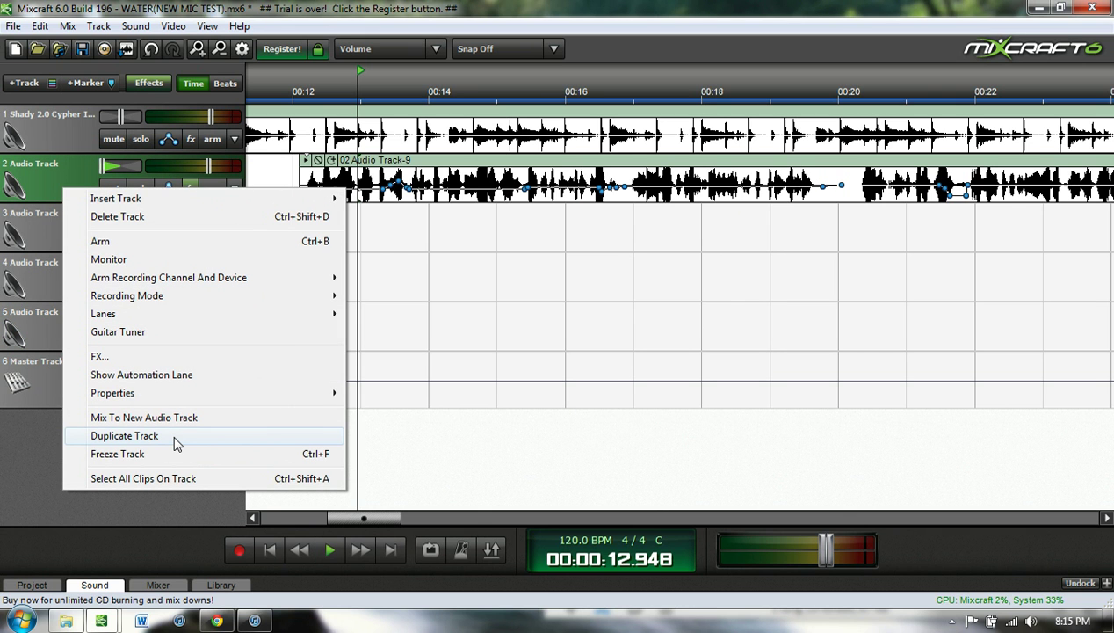
pyautogui.click(124, 436)
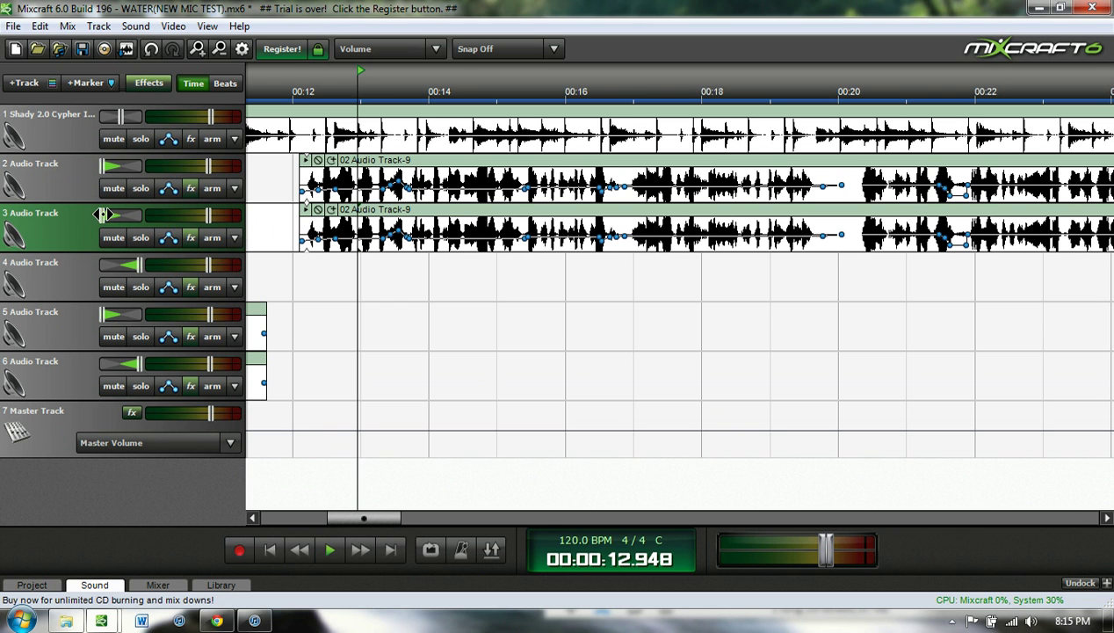
# Step: Pan track 3 to 71% right and review both identical vocal clips on the timeline
pyautogui.moveTo(103, 215); pyautogui.dragTo(272, 225)
pyautogui.moveTo(396, 229)
pyautogui.moveTo(381, 519)
pyautogui.mouseDown()
pyautogui.moveTo(368, 520)
pyautogui.moveTo(399, 518)
pyautogui.mouseUp()
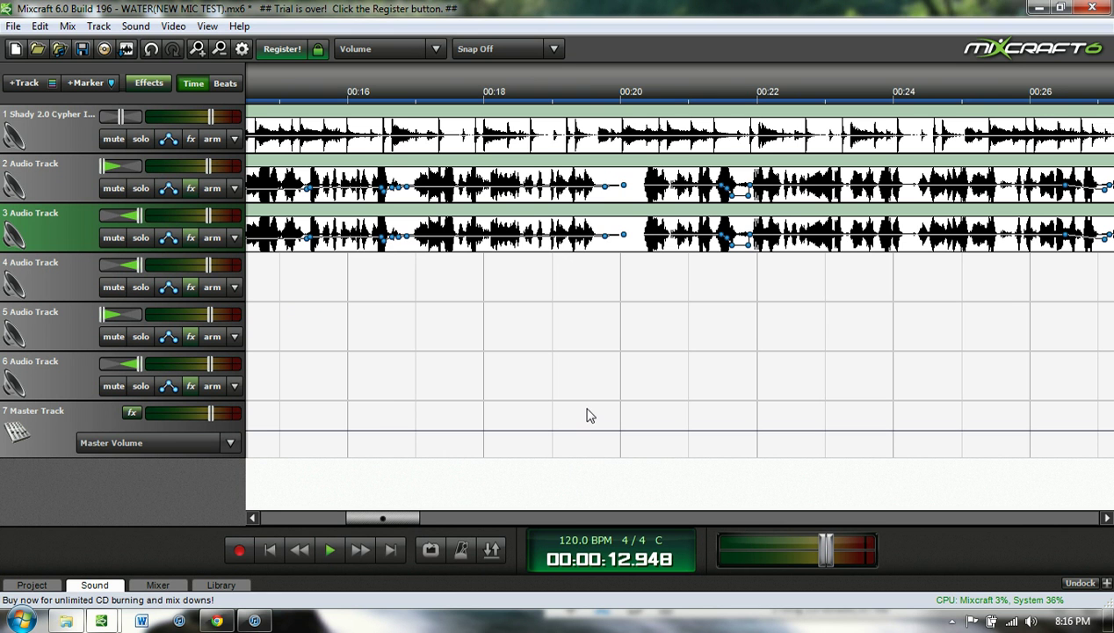
pyautogui.hscroll(-2, 415, 517)
pyautogui.scroll(-3, 506, 353)
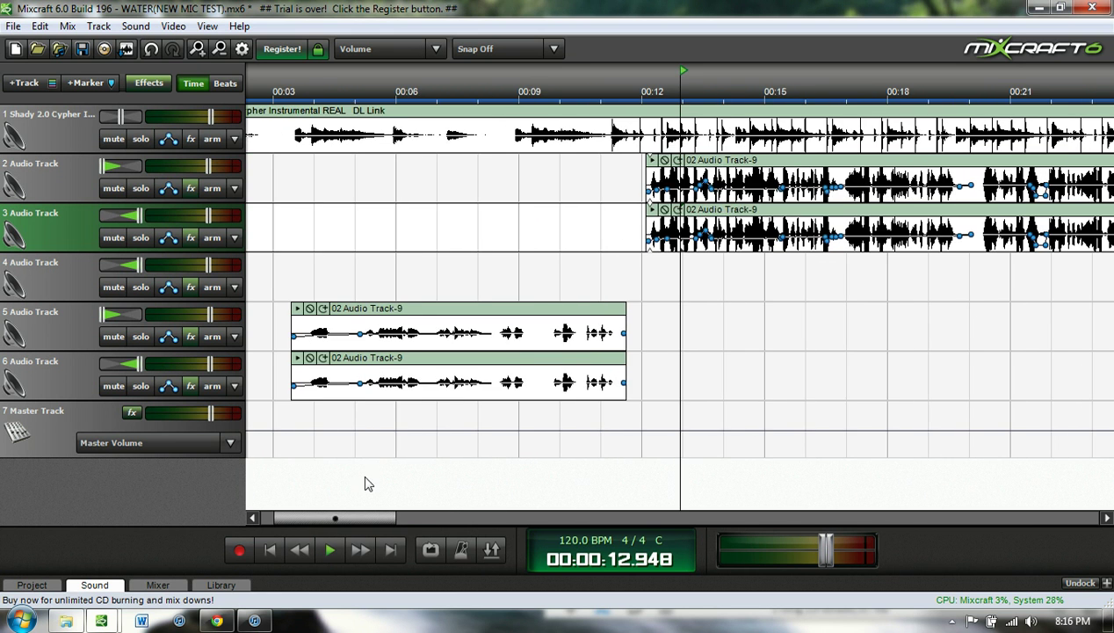
pyautogui.moveTo(362, 519); pyautogui.dragTo(409, 521)
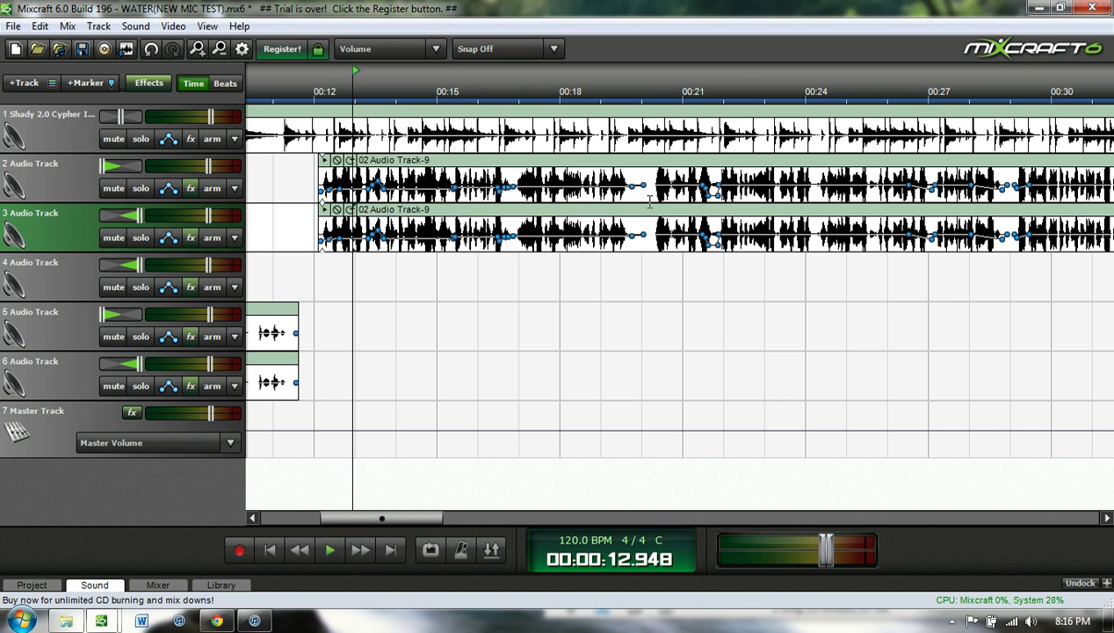
# Step: Delete the clip on track 3
pyautogui.rightClick(650, 214)
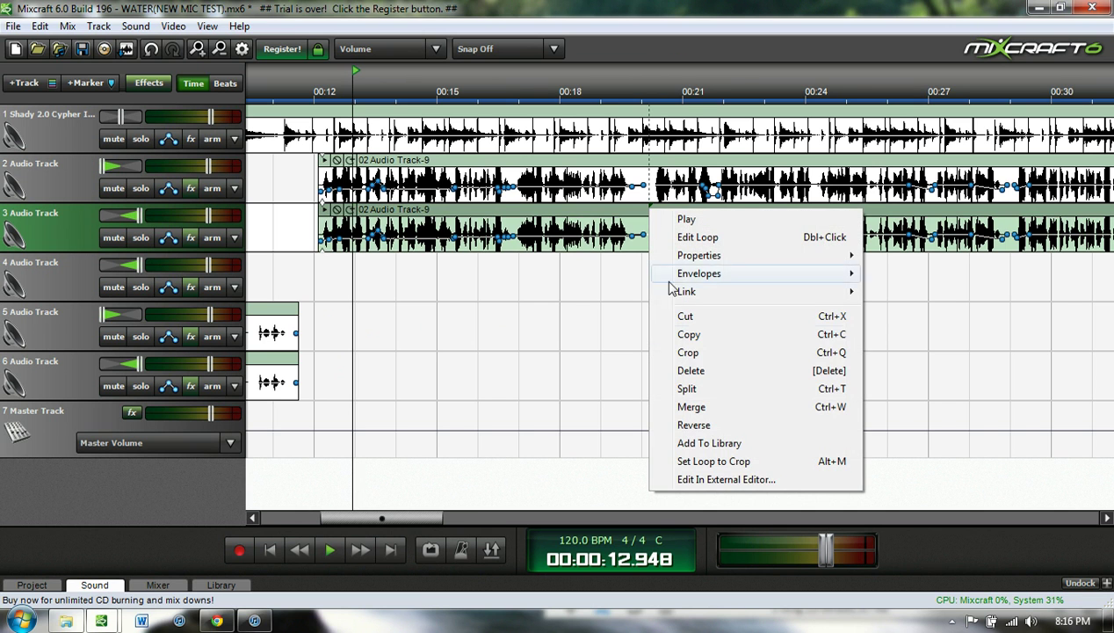
pyautogui.click(692, 372)
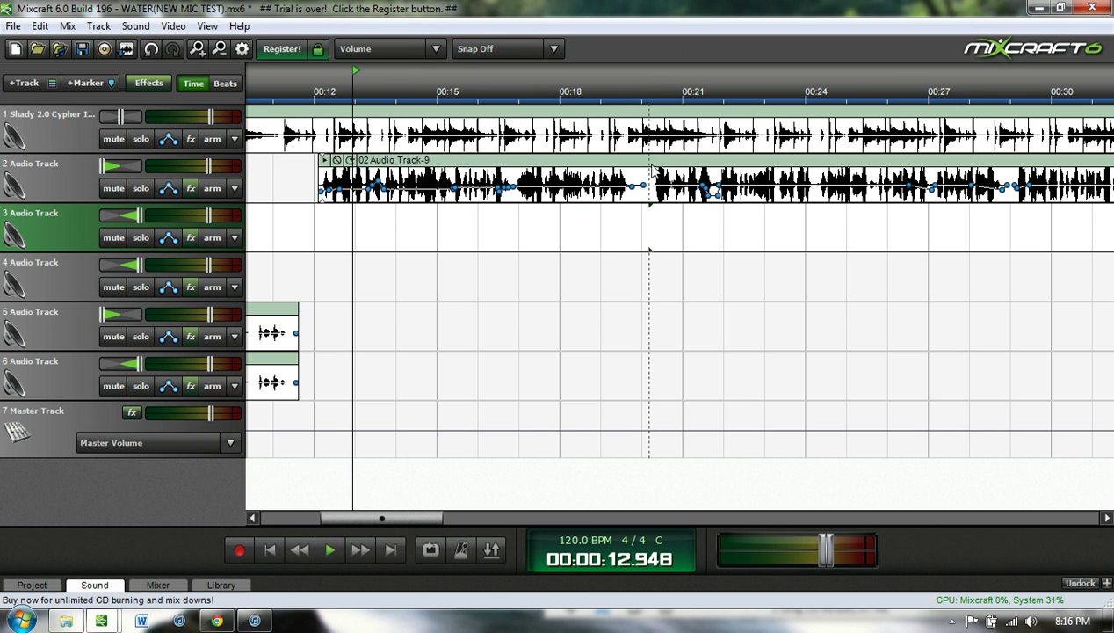
pyautogui.scroll(3, 649, 176)
# Step: Split track 2's vocal clip at 00:20.120 and slide the second part to about 00:27
pyautogui.rightClick(652, 167)
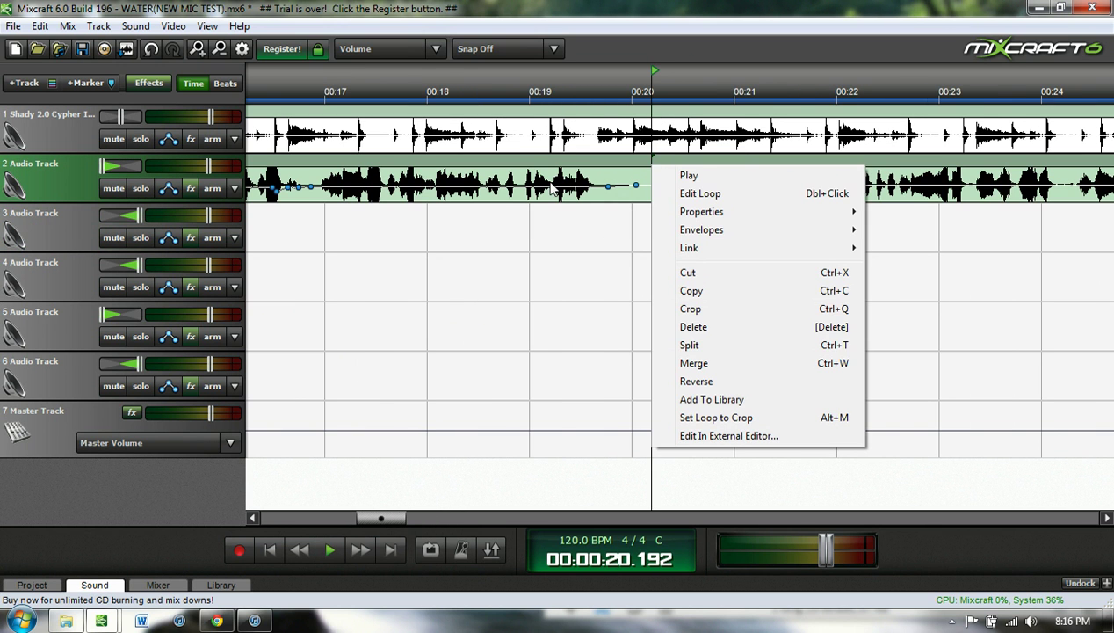
pyautogui.click(406, 93)
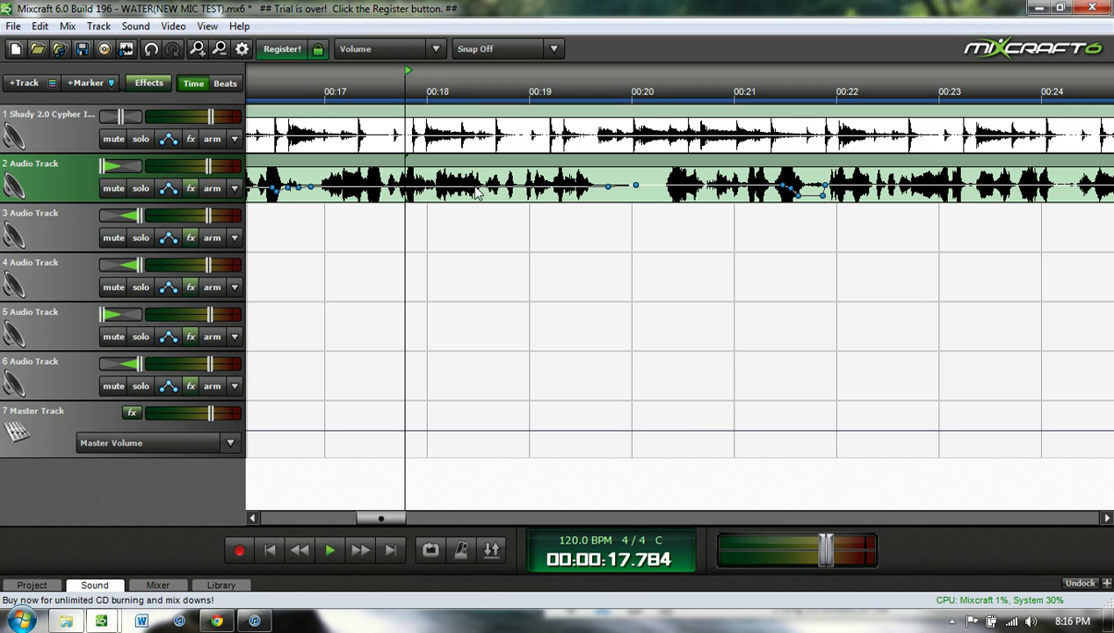
pyautogui.scroll(-3, 618, 165)
pyautogui.rightClick(618, 166)
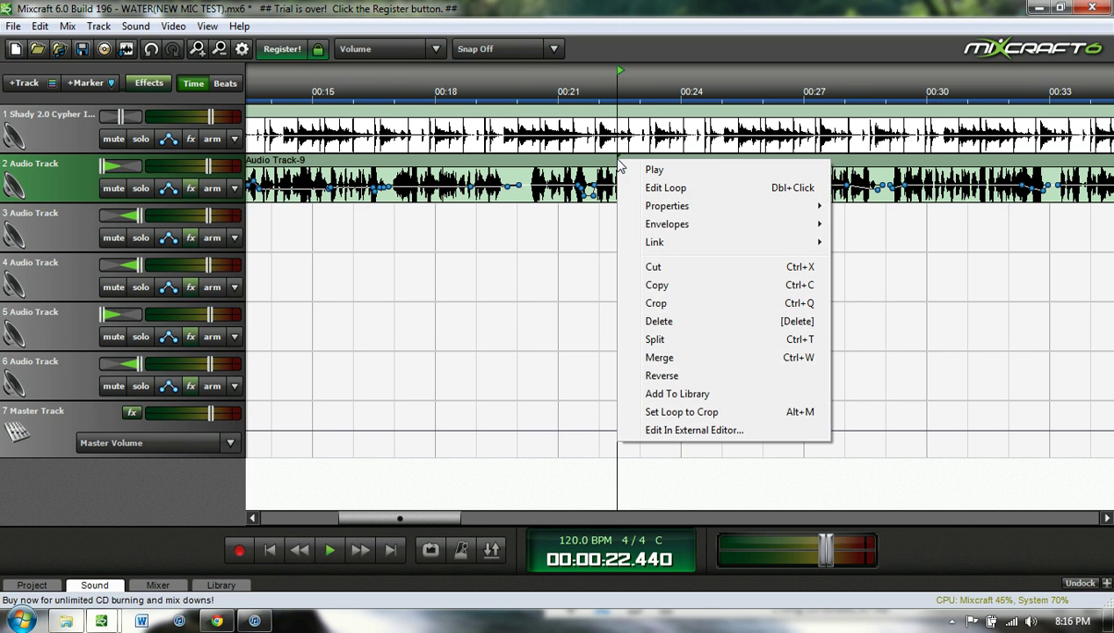
pyautogui.click(613, 82)
pyautogui.click(522, 88)
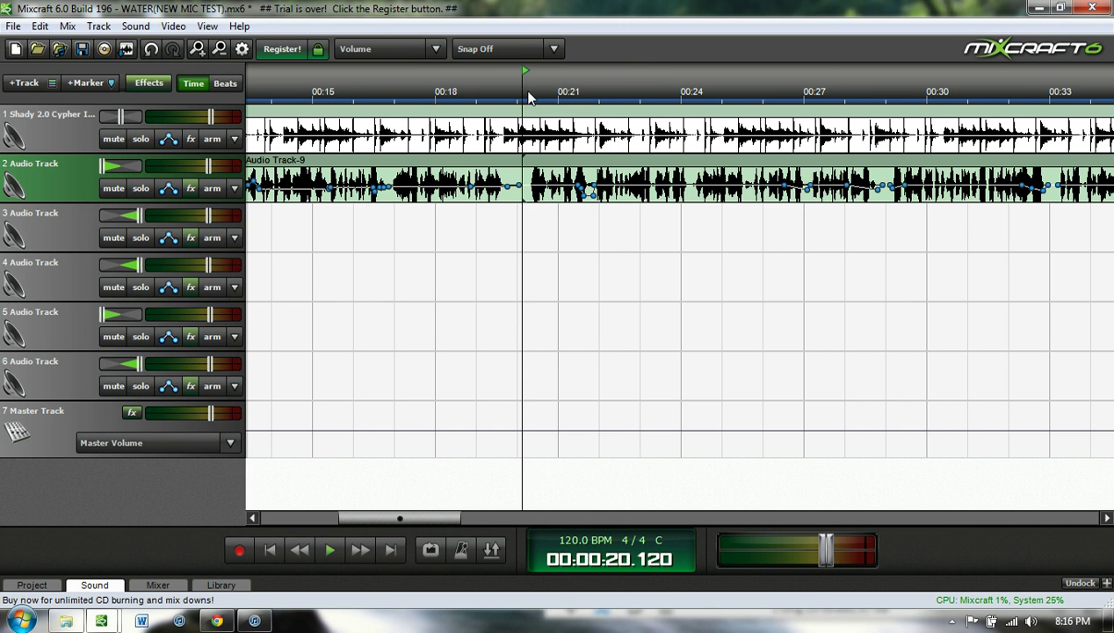
pyautogui.rightClick(524, 179)
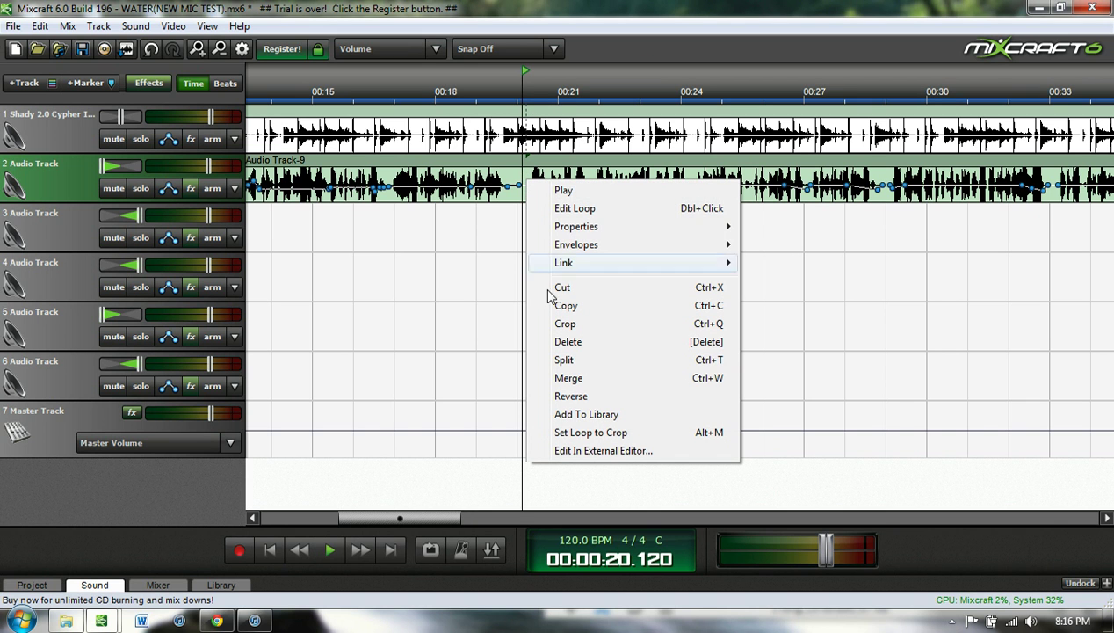
pyautogui.click(567, 362)
pyautogui.moveTo(530, 175); pyautogui.dragTo(812, 188)
pyautogui.click(494, 79)
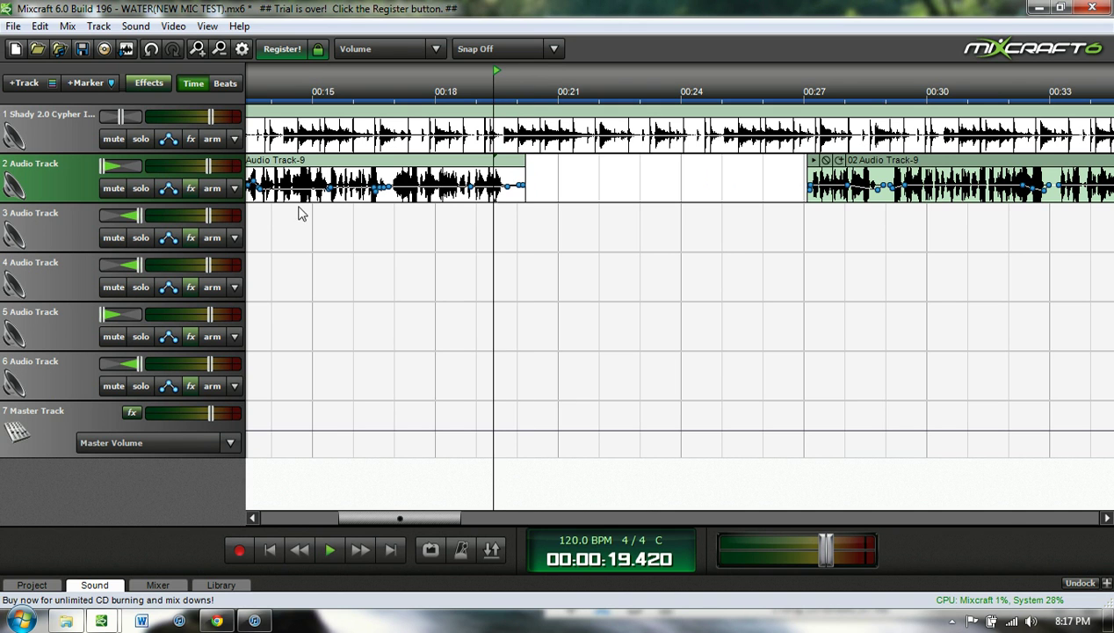
# Step: Arm track 2 for recording instead of track 3
pyautogui.click(69, 230)
pyautogui.click(212, 237)
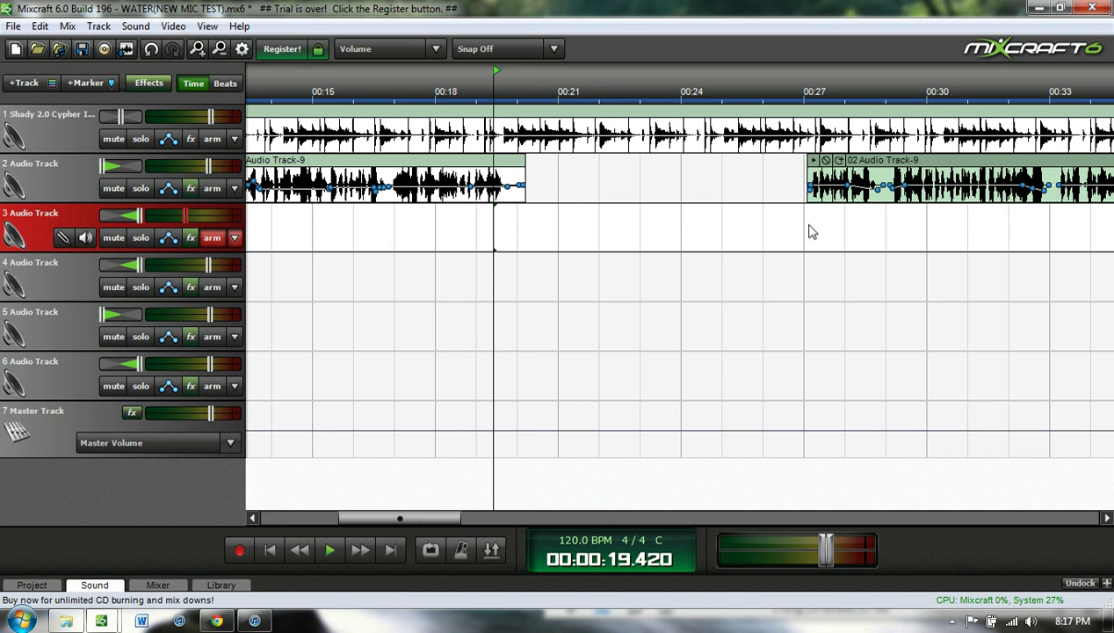
pyautogui.click(483, 80)
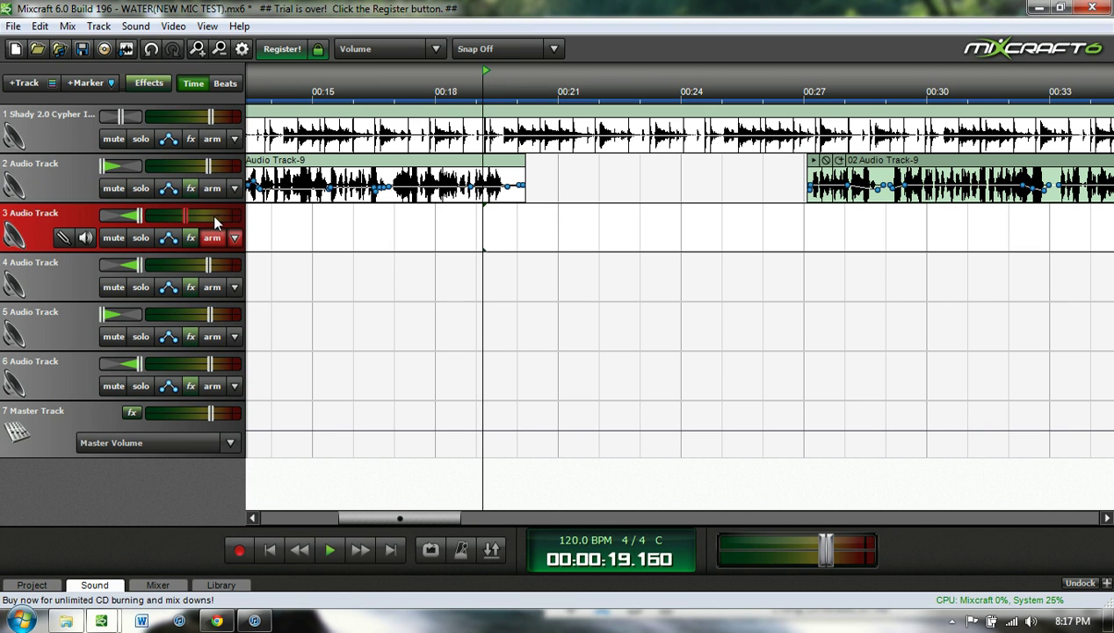
pyautogui.click(209, 189)
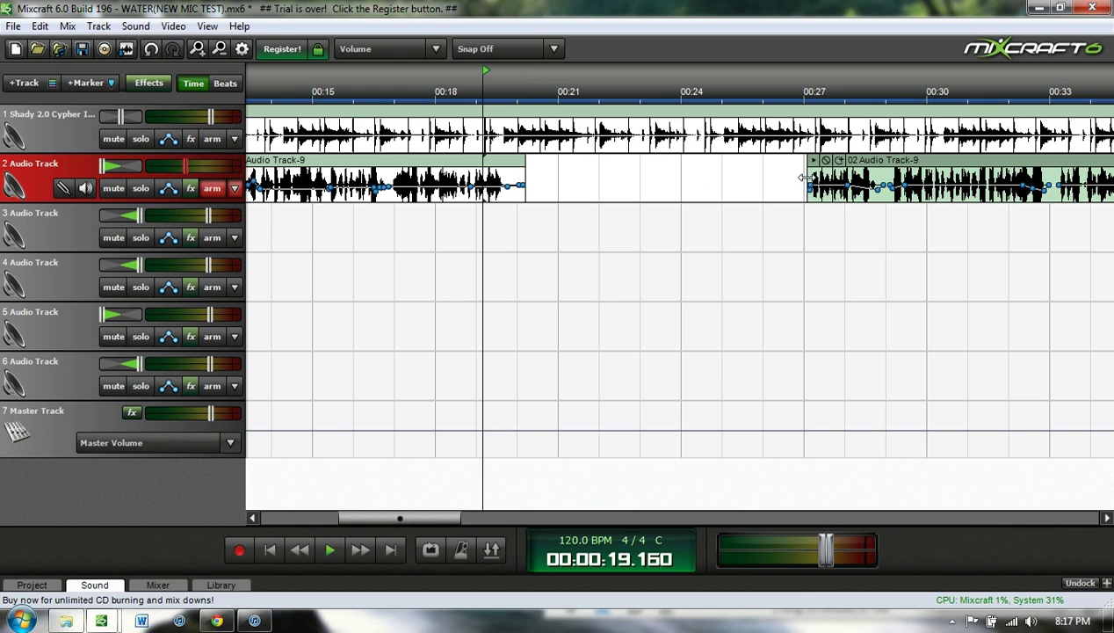
# Step: Pull the later track 2 clip's start slightly earlier, then move the playhead to 00:03.580
pyautogui.moveTo(807, 185); pyautogui.dragTo(801, 185)
pyautogui.click(796, 98)
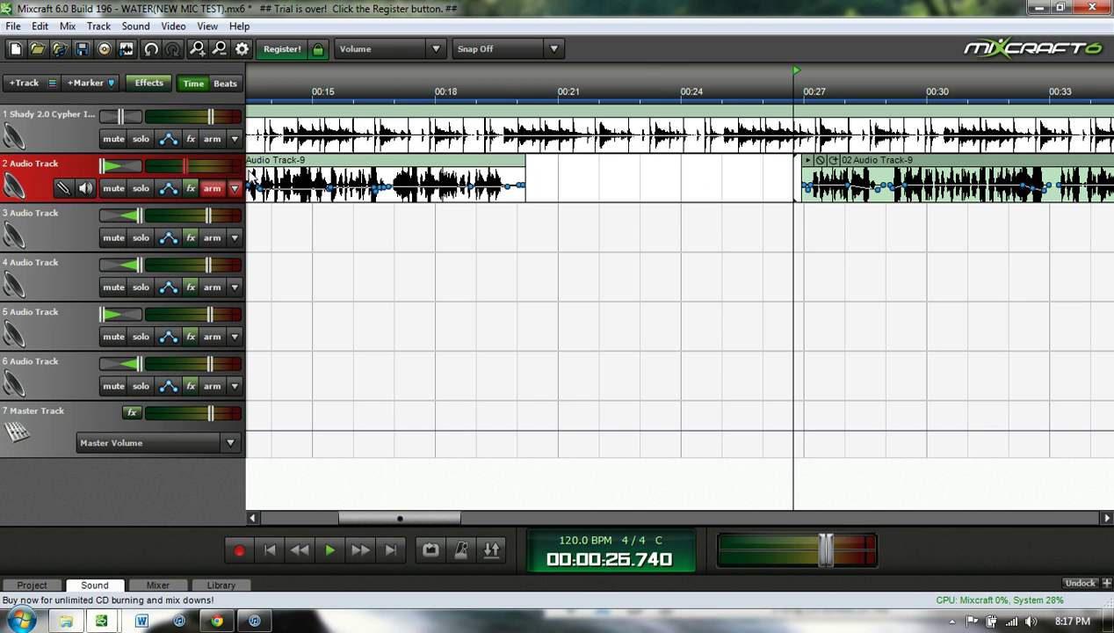
pyautogui.scroll(2, 343, 329)
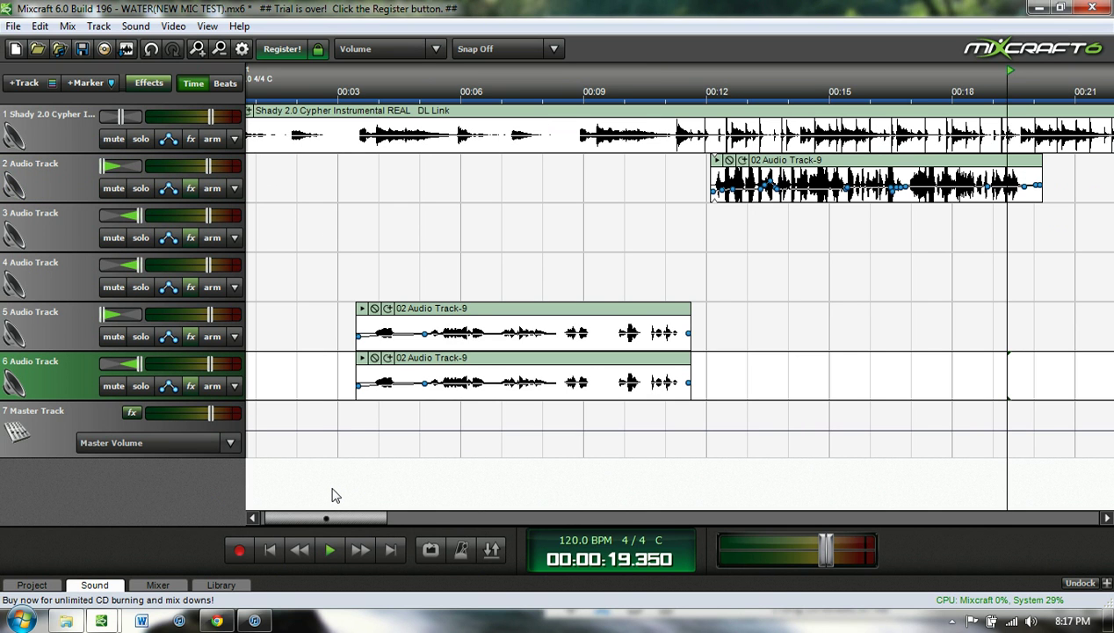
pyautogui.click(362, 283)
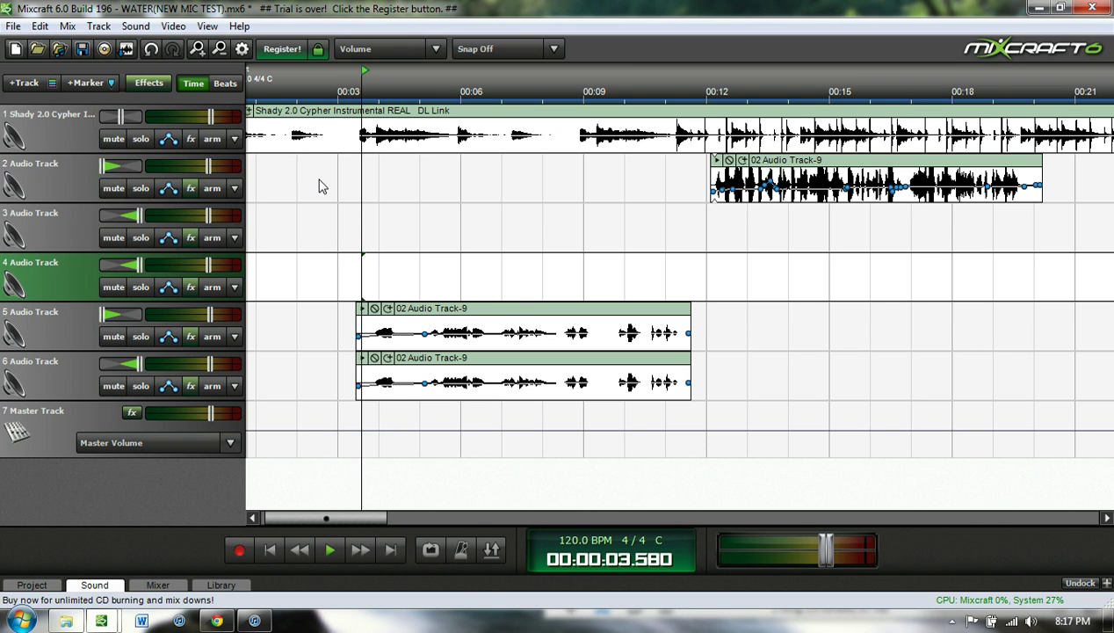
# Step: In track 2's Acoustica EQ, adjust the 63 Hz, 125 Hz and 1K bands to a custom setting
pyautogui.click(190, 189)
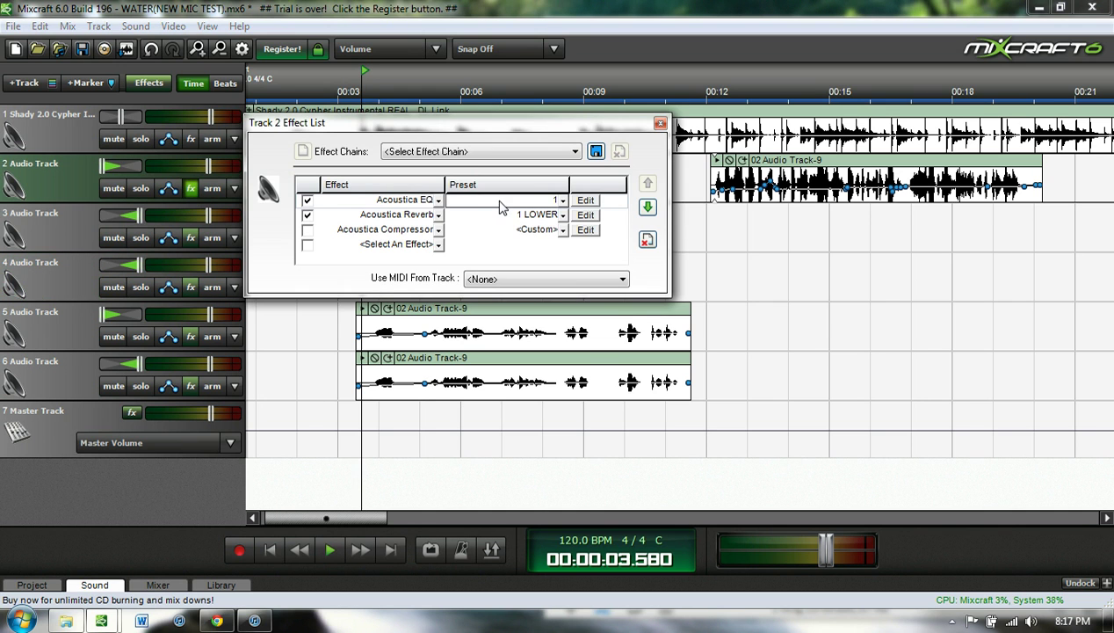
pyautogui.click(584, 201)
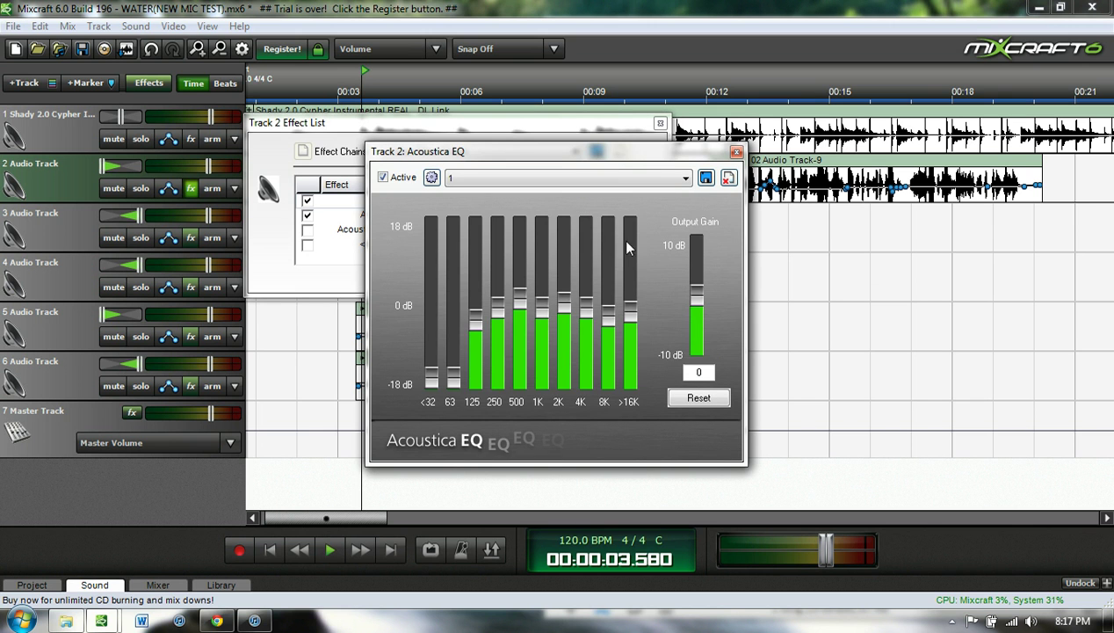
pyautogui.click(686, 178)
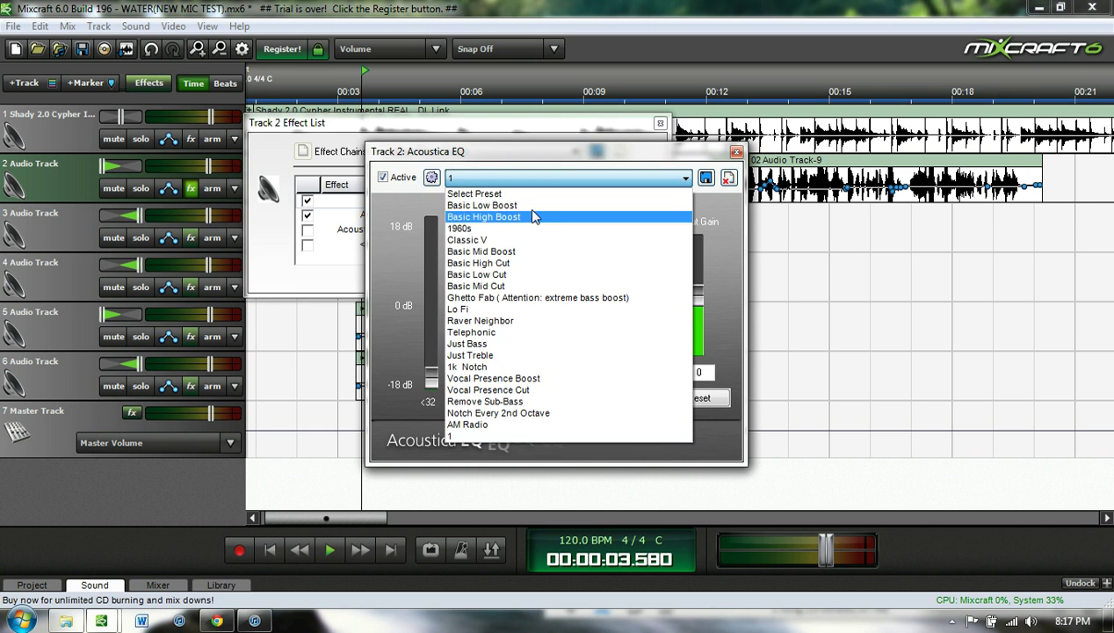
pyautogui.click(718, 220)
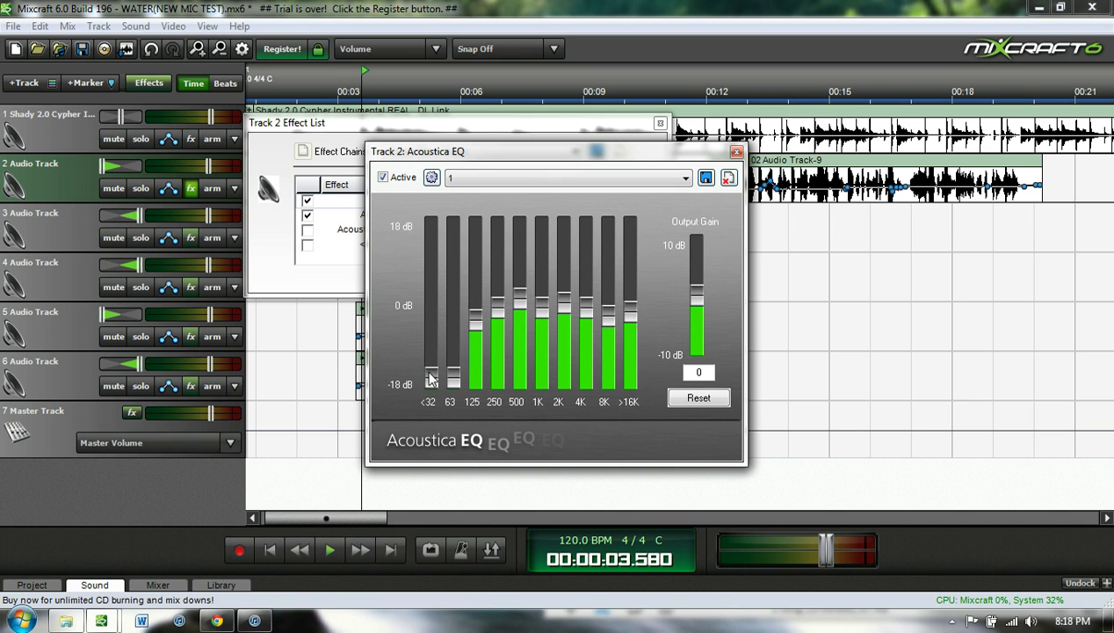
pyautogui.moveTo(430, 378); pyautogui.dragTo(453, 387)
pyautogui.moveTo(479, 329)
pyautogui.mouseDown()
pyautogui.moveTo(481, 345)
pyautogui.moveTo(483, 333)
pyautogui.mouseUp()
pyautogui.moveTo(538, 305)
pyautogui.mouseDown()
pyautogui.moveTo(541, 286)
pyautogui.moveTo(542, 321)
pyautogui.moveTo(542, 252)
pyautogui.moveTo(542, 287)
pyautogui.mouseUp()
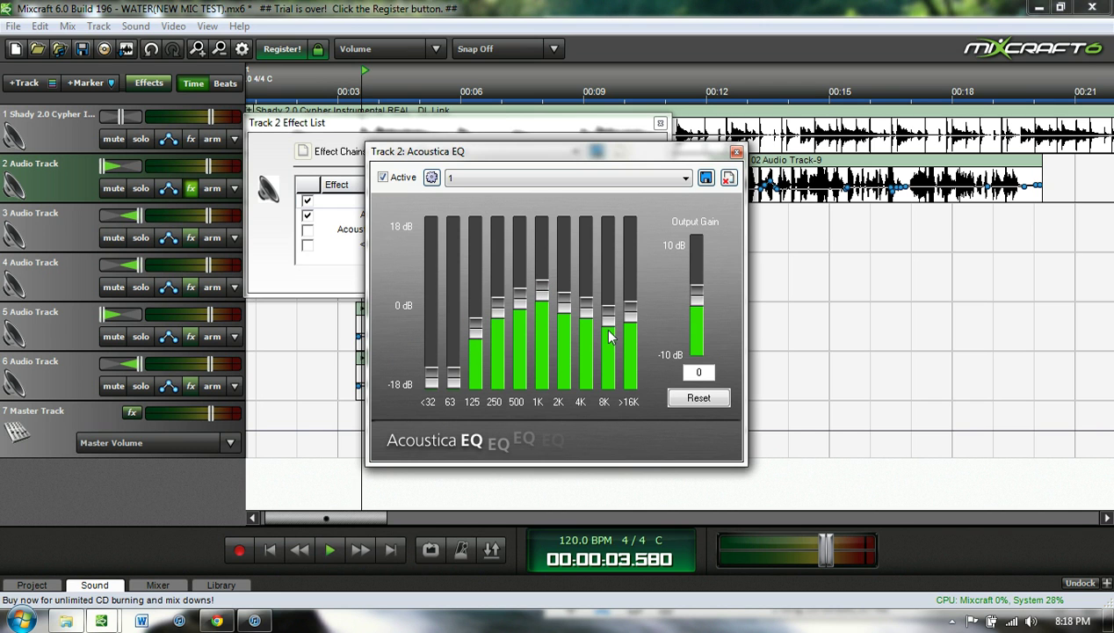
# Step: Close the EQ, check the Acoustica Reverb settings, and list effects for the Acoustica Compressor slot
pyautogui.click(736, 151)
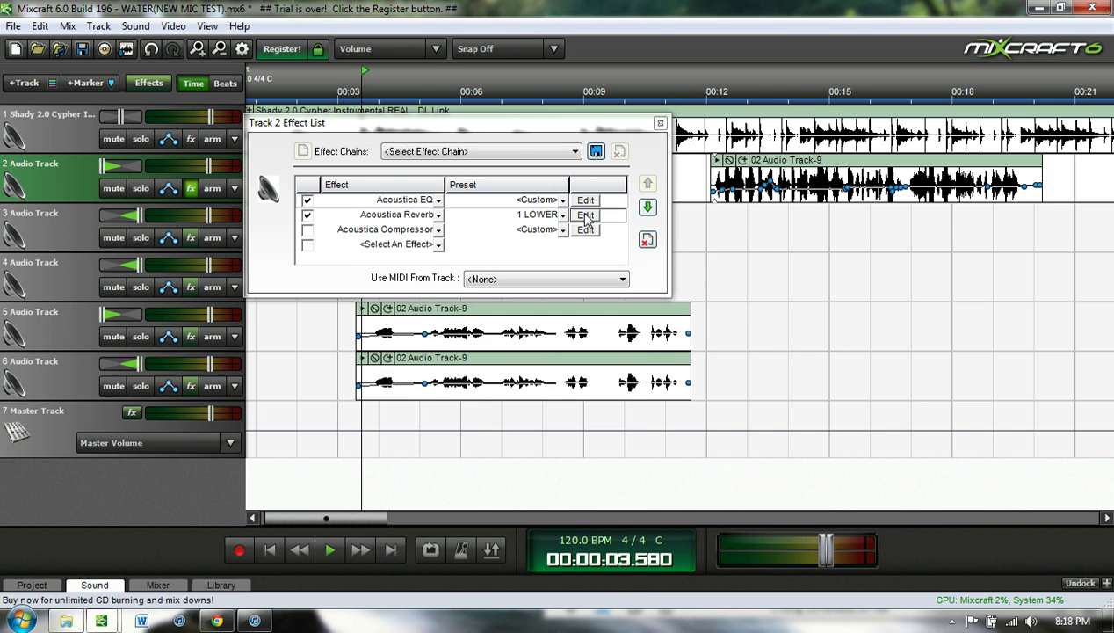
pyautogui.click(585, 216)
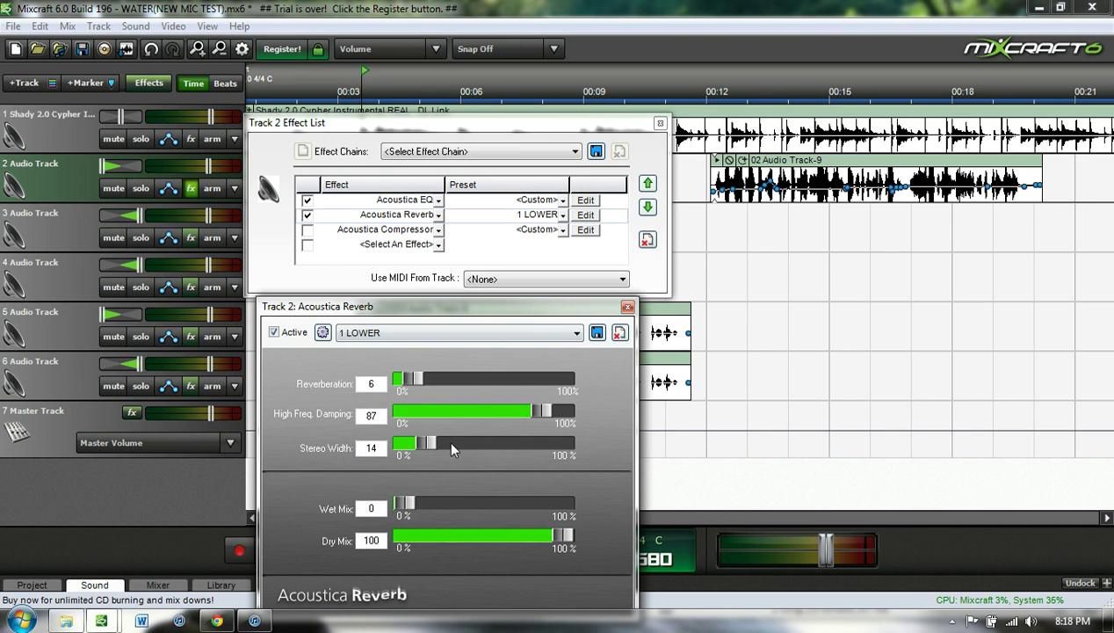
pyautogui.click(628, 306)
pyautogui.click(437, 233)
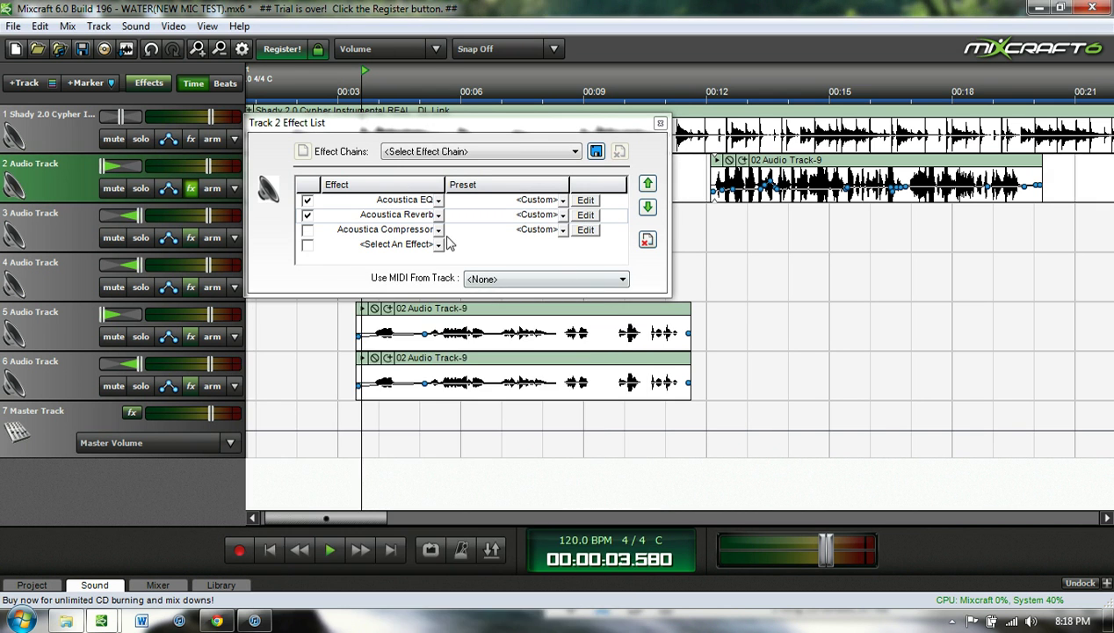
pyautogui.click(439, 245)
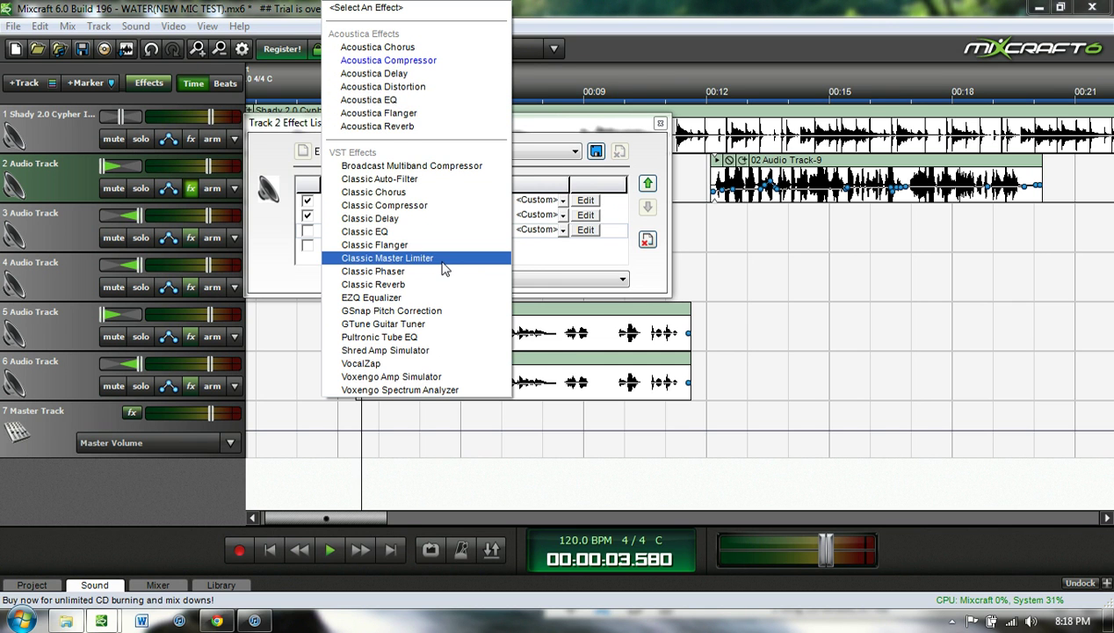
# Step: Check the Acoustica Compressor settings, then put Acoustica EQ in the third effect slot
pyautogui.click(543, 82)
pyautogui.click(543, 83)
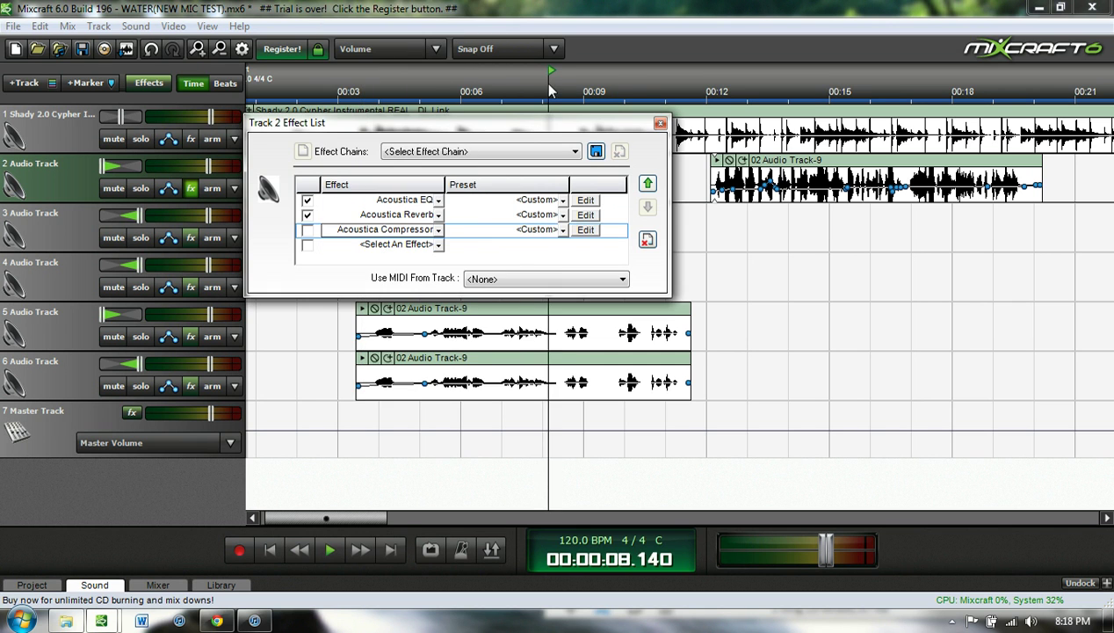
pyautogui.click(581, 230)
pyautogui.click(732, 146)
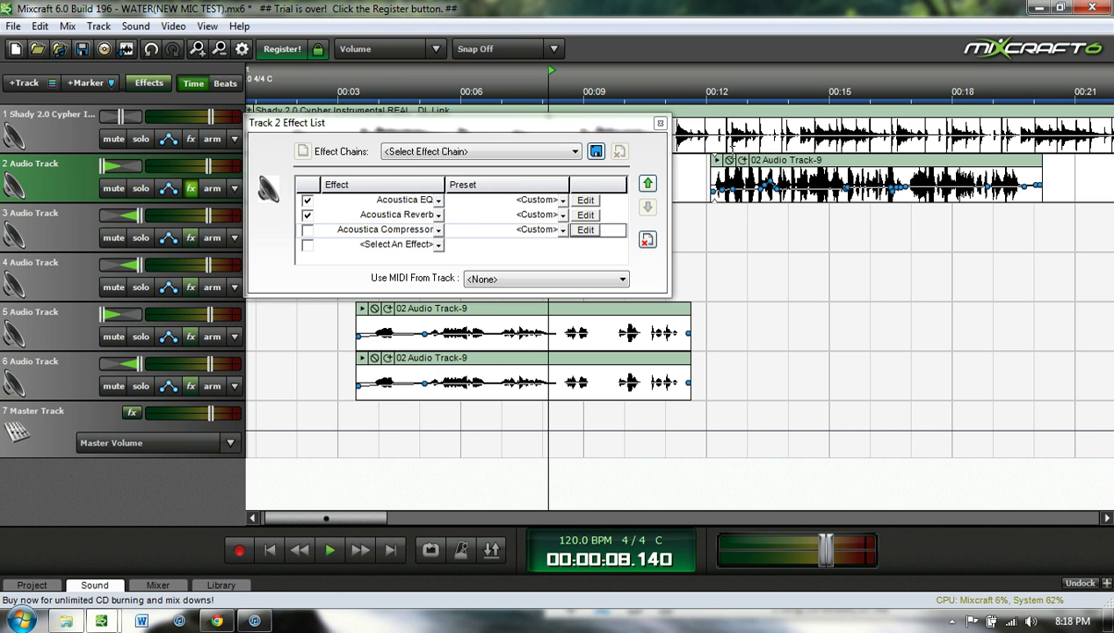
pyautogui.click(438, 244)
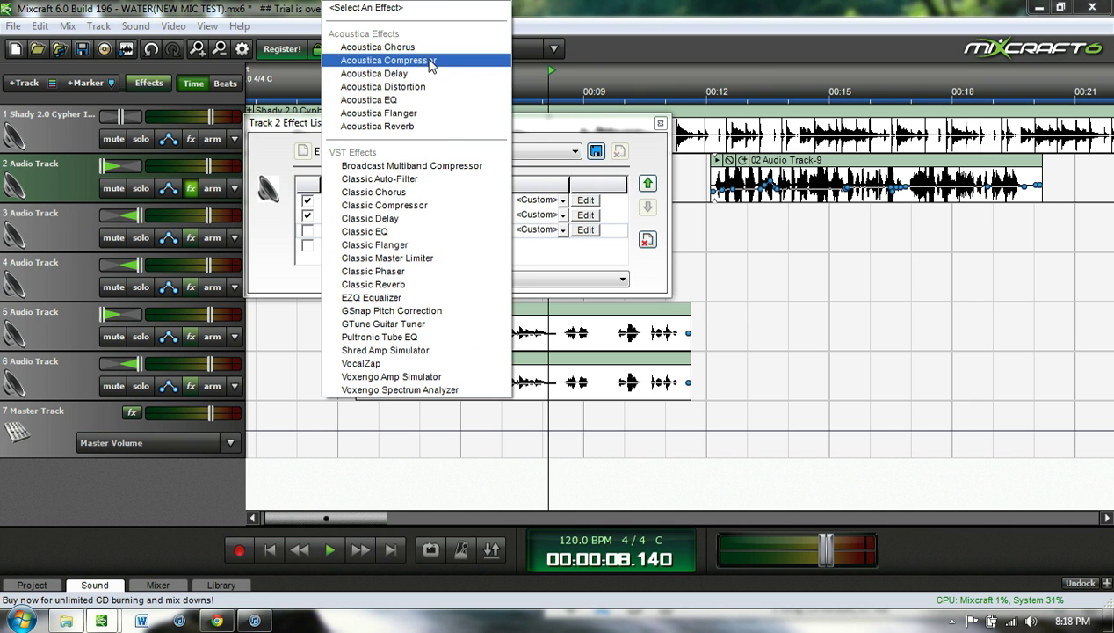
pyautogui.click(428, 102)
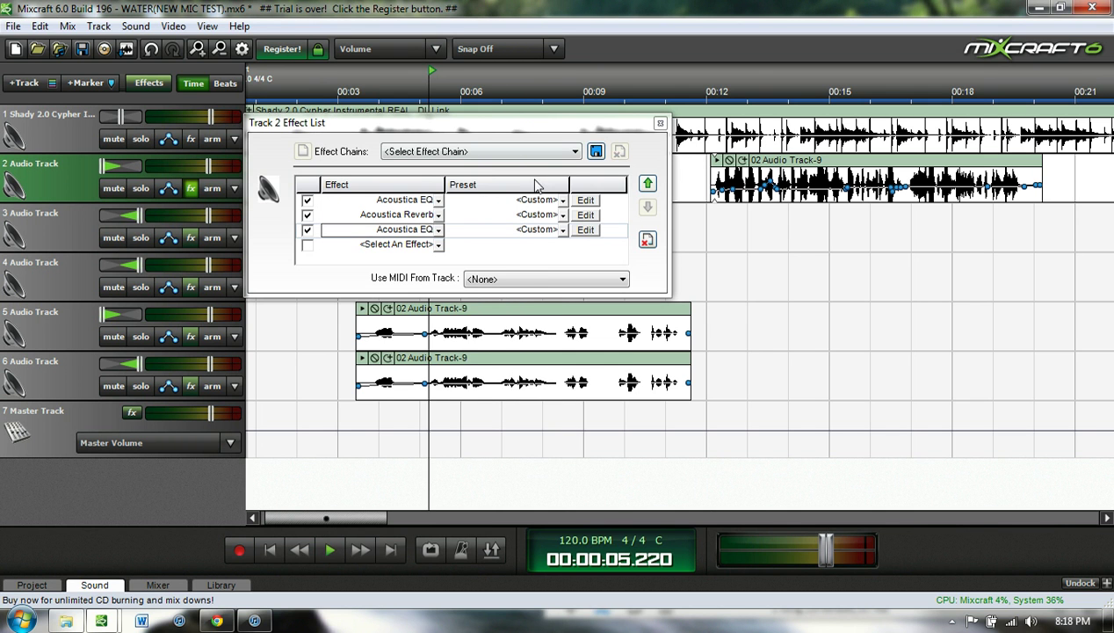
# Step: Replace the third slot's effect with Pultronic Tube EQ
pyautogui.click(585, 227)
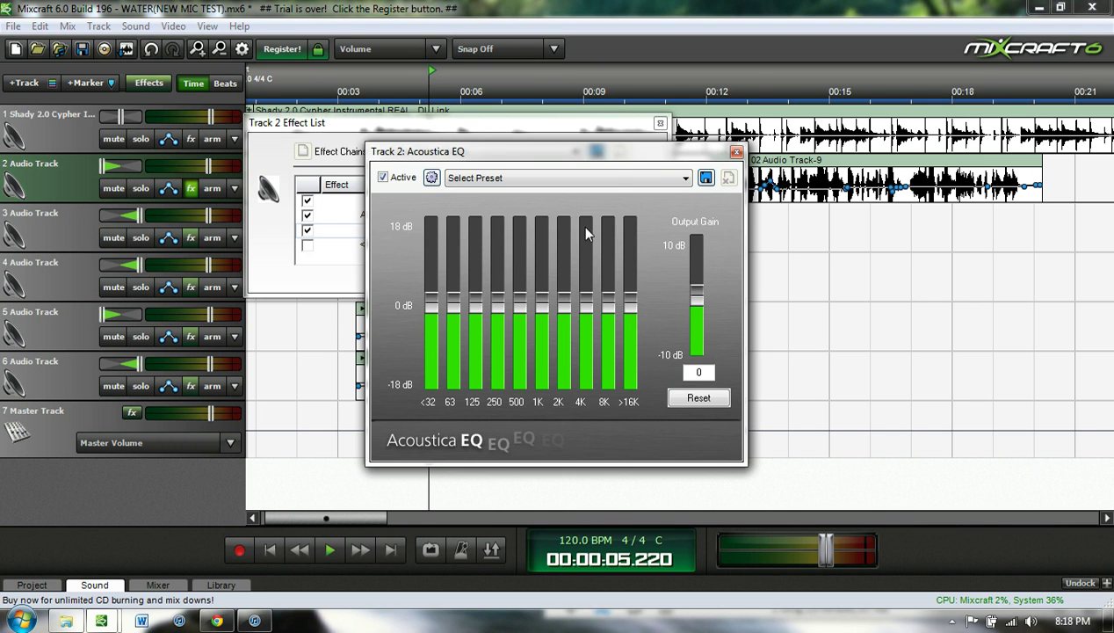
pyautogui.click(736, 154)
pyautogui.click(438, 243)
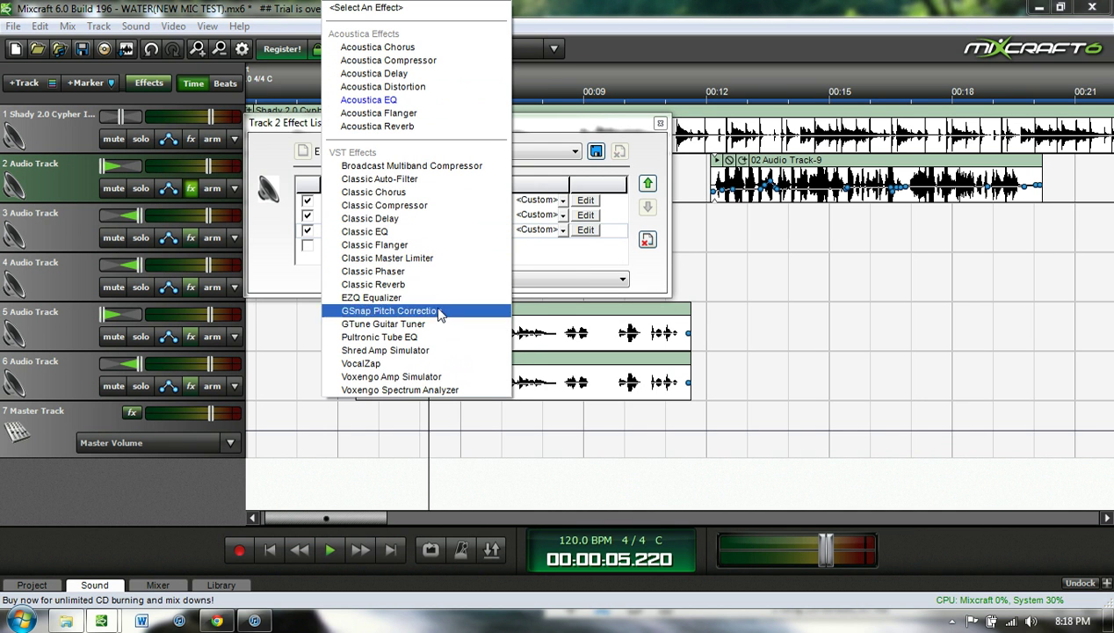
pyautogui.click(436, 336)
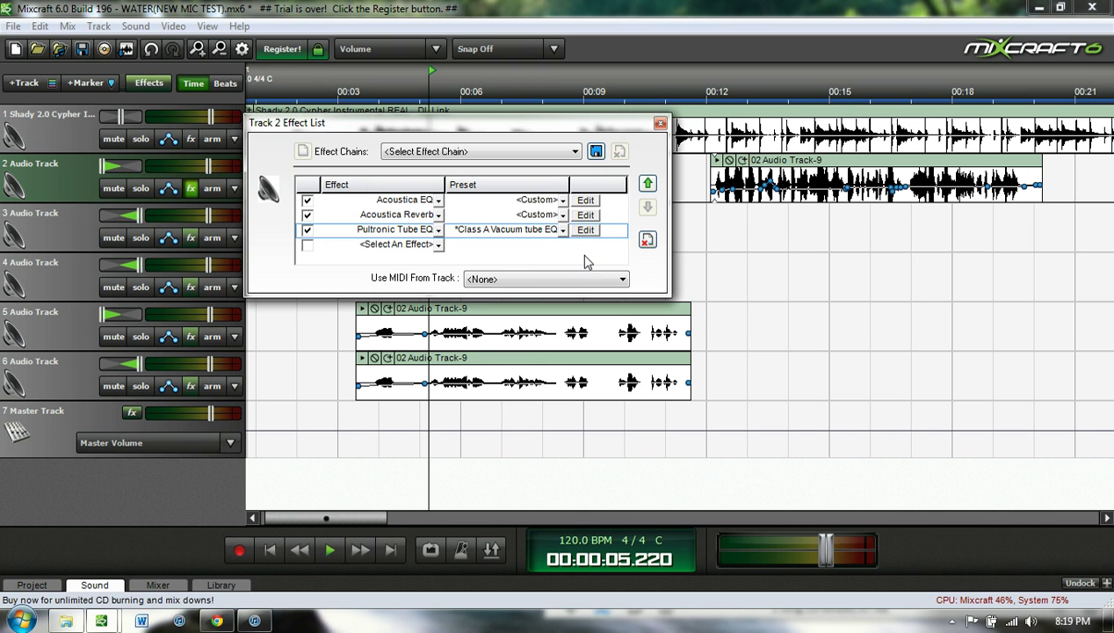
# Step: Turn the Pultronic Tube EQ's high frequency boost down to about 5.5 and close its window
pyautogui.click(585, 229)
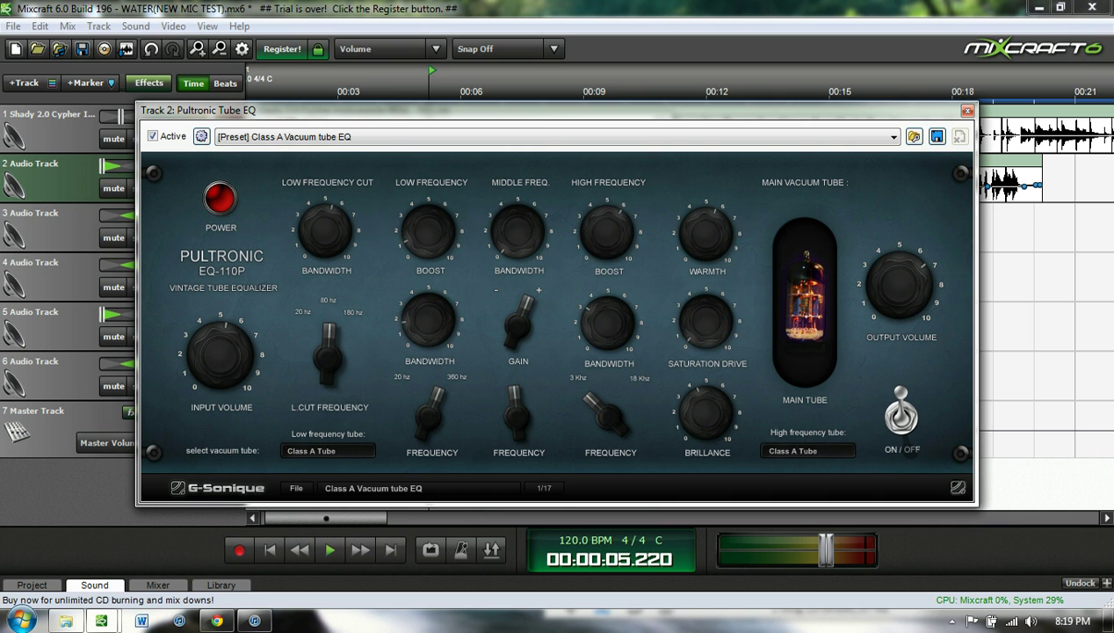
pyautogui.moveTo(607, 230); pyautogui.dragTo(606, 243)
pyautogui.click(968, 111)
pyautogui.click(967, 112)
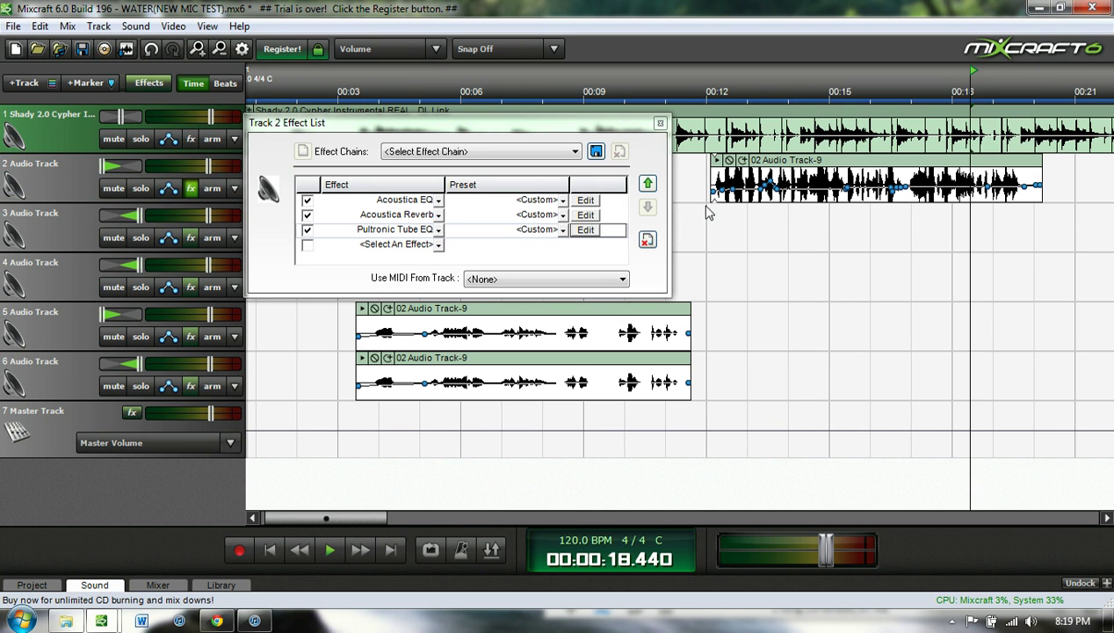
# Step: Close the effect list and duplicate track 2 with its 02 Audio Track-9 clip as track 3
pyautogui.click(661, 126)
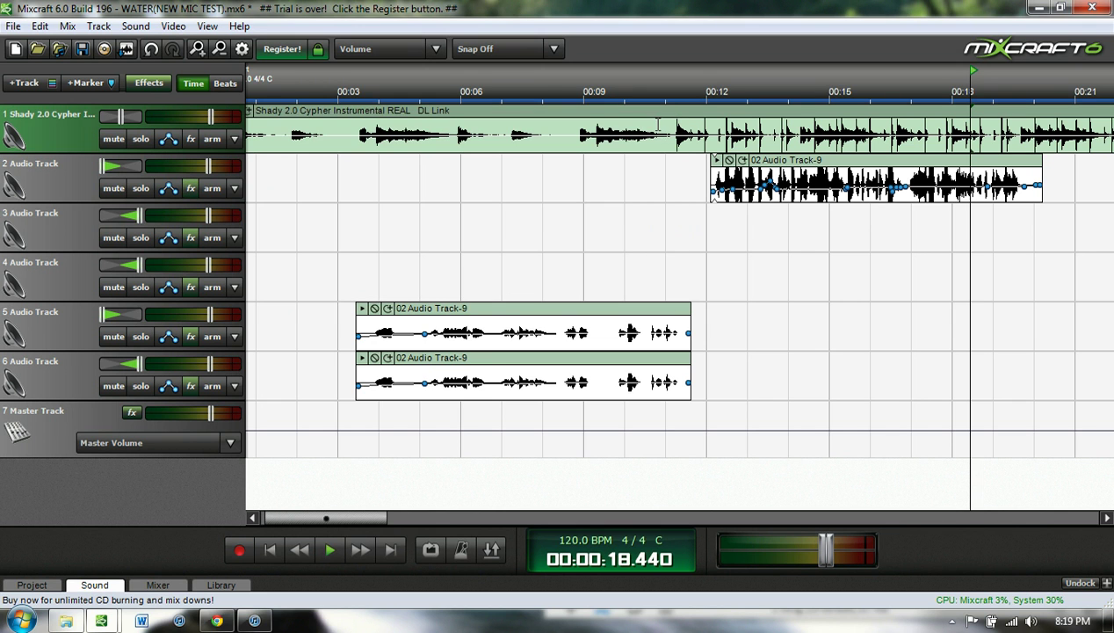
pyautogui.click(507, 227)
pyautogui.click(270, 549)
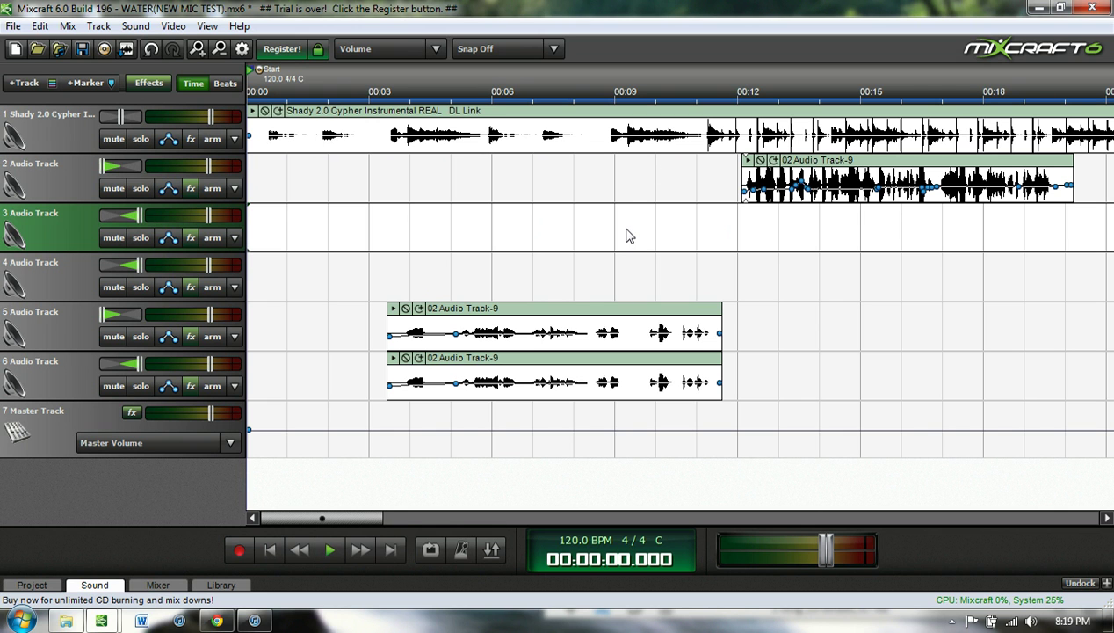
pyautogui.rightClick(812, 179)
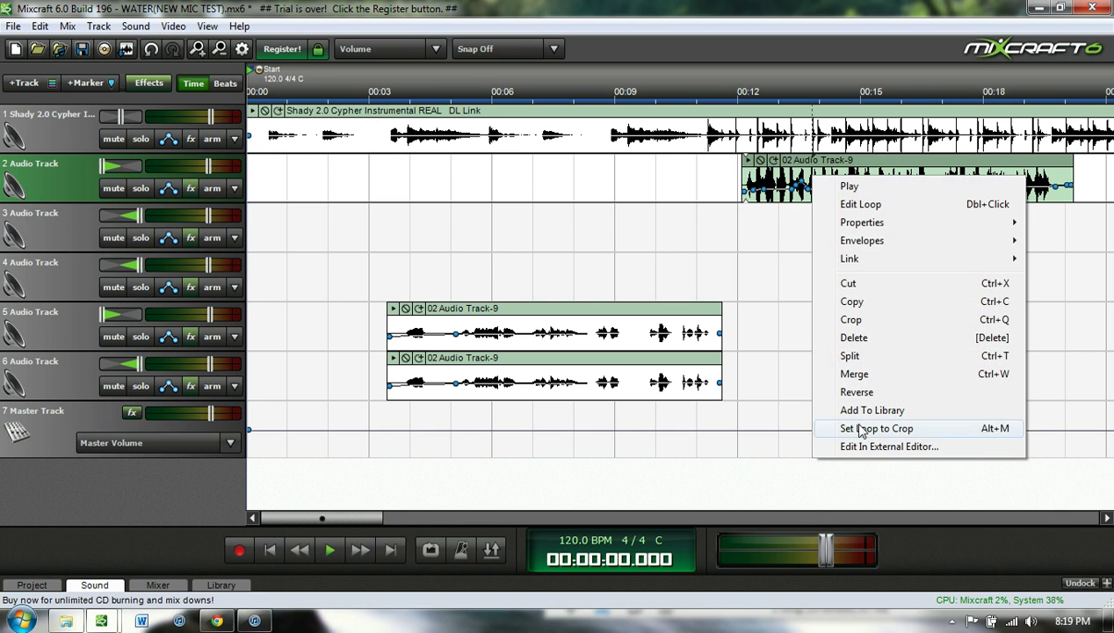
pyautogui.rightClick(42, 185)
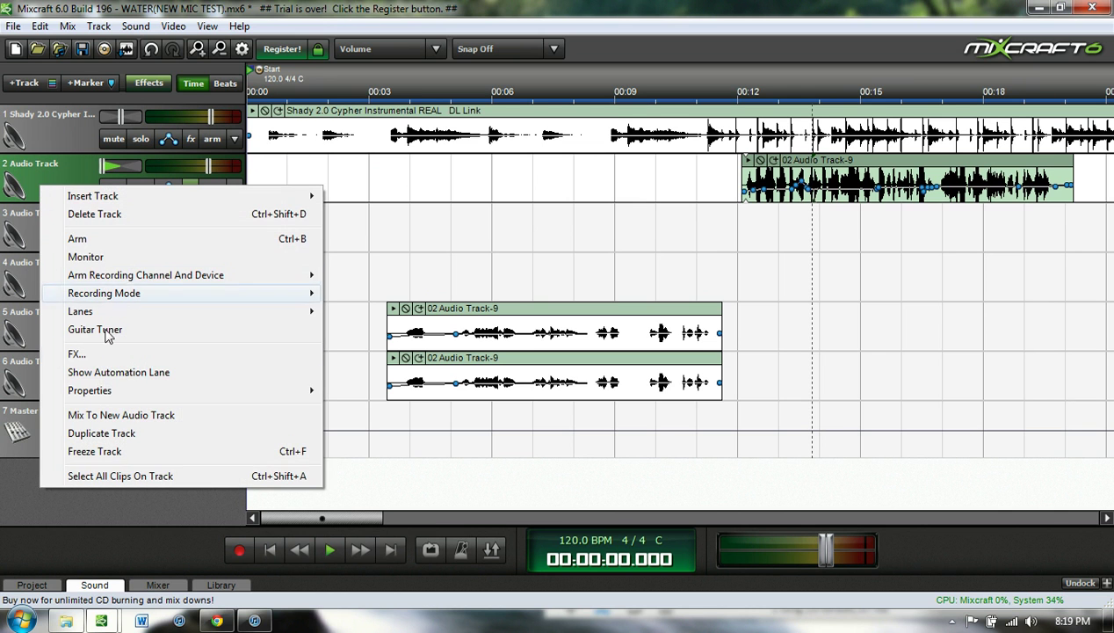
pyautogui.click(120, 433)
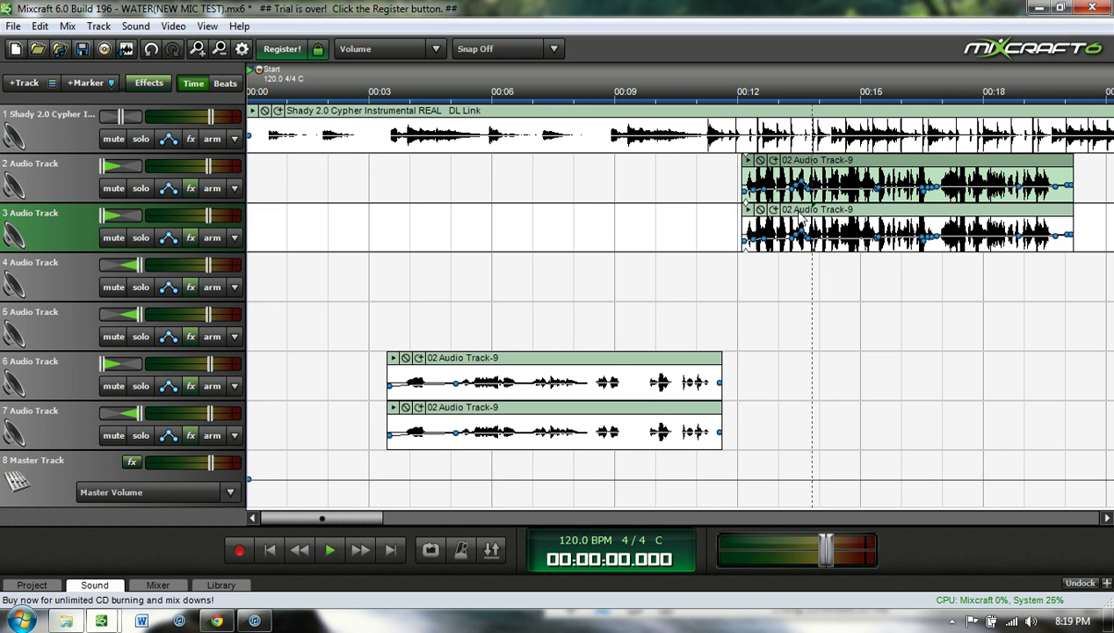
# Step: Select the duplicated track 3 and browse its options without choosing a colour
pyautogui.click(802, 173)
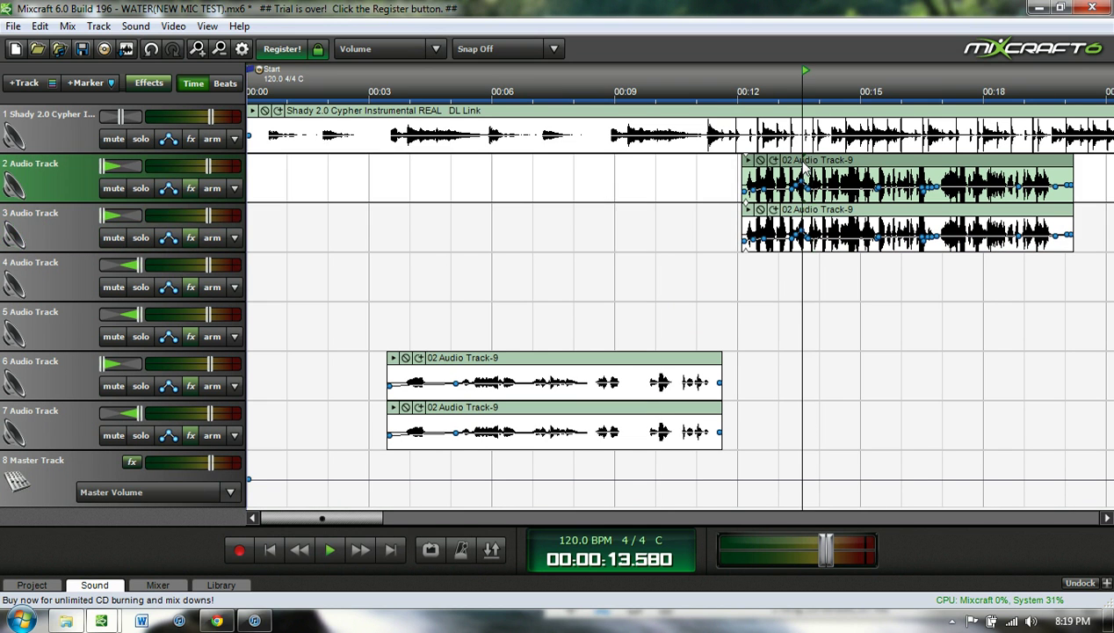
pyautogui.click(848, 211)
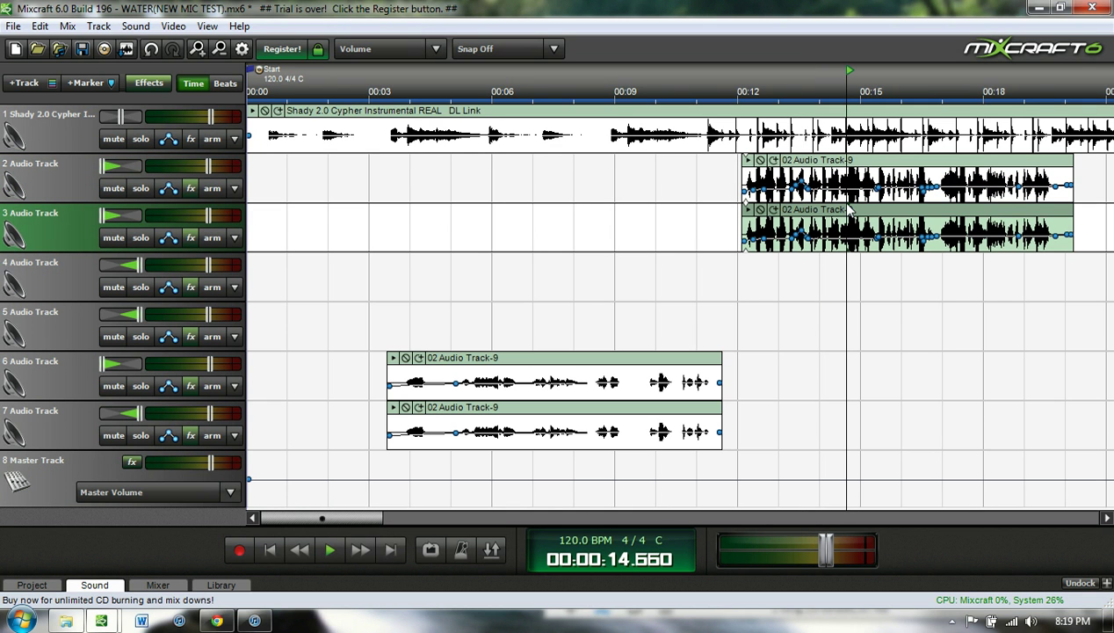
pyautogui.rightClick(849, 211)
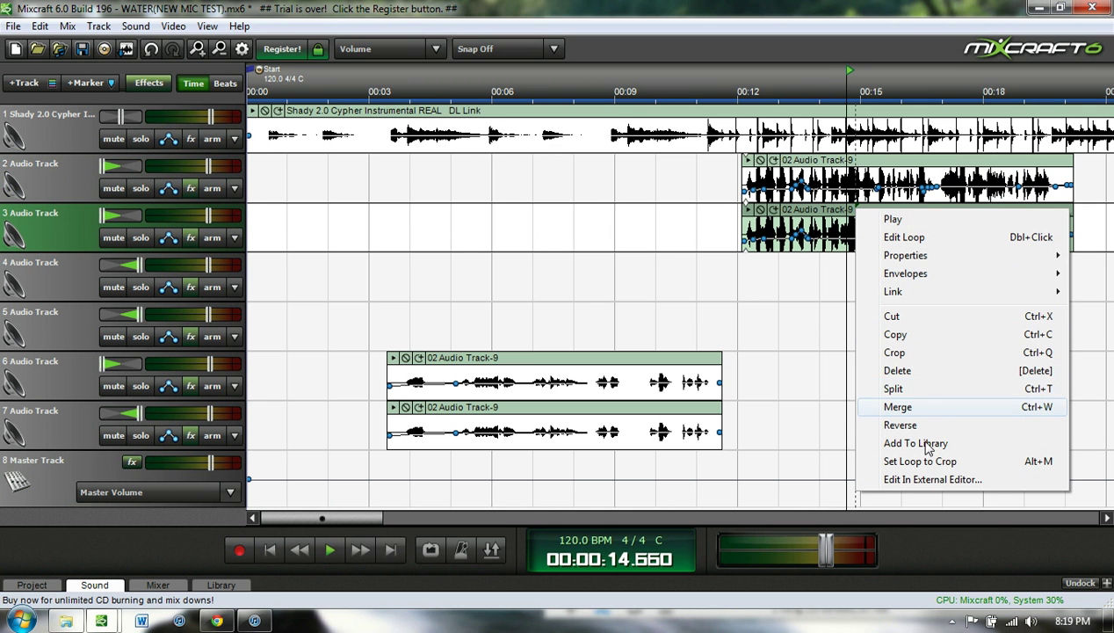
pyautogui.rightClick(59, 226)
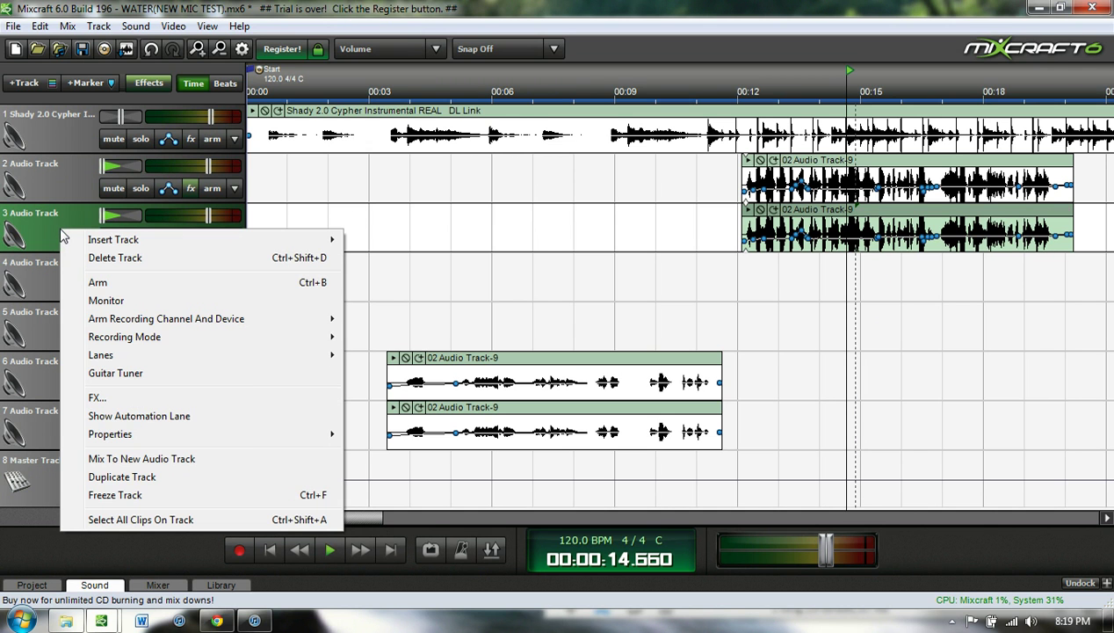
pyautogui.moveTo(242, 438)
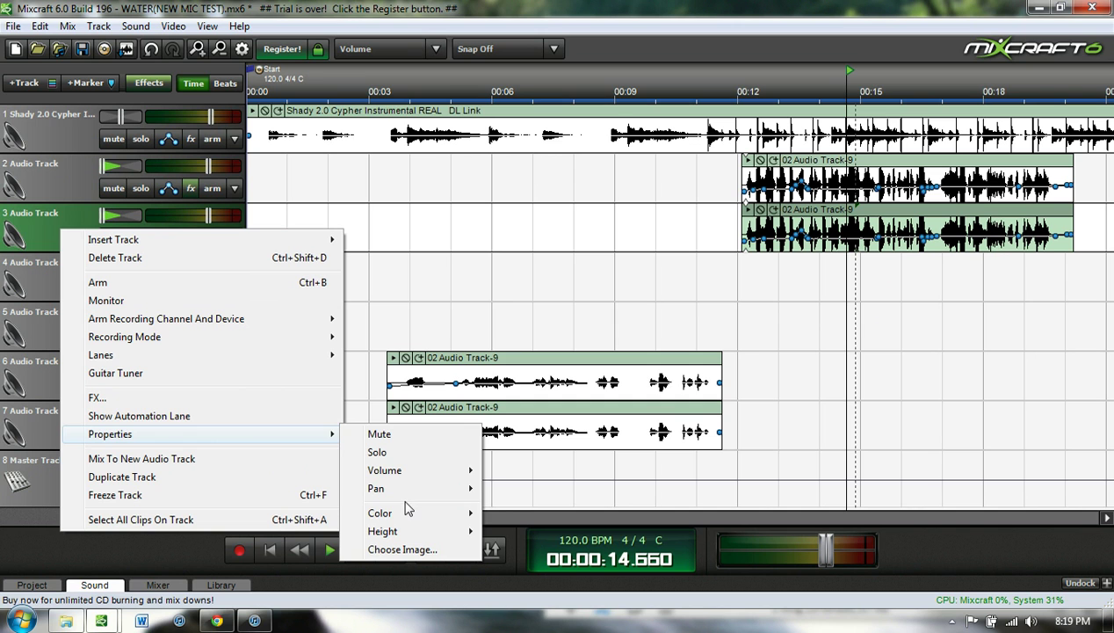
pyautogui.moveTo(407, 512)
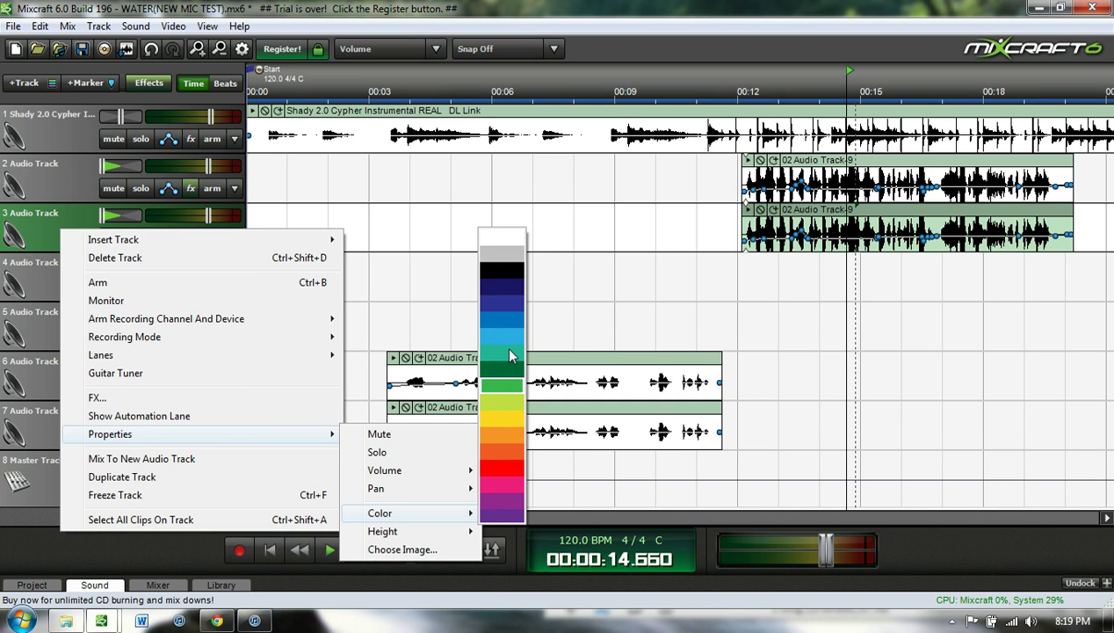
pyautogui.click(588, 291)
# Step: Colour track 3 blue through its Properties menu
pyautogui.click(588, 292)
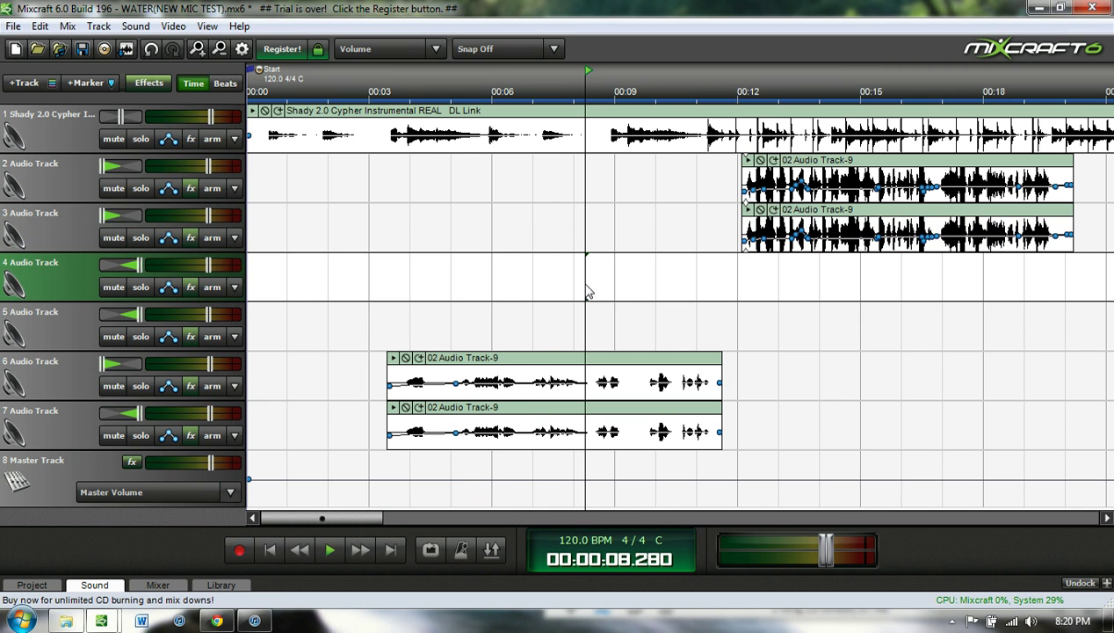
pyautogui.click(233, 238)
pyautogui.click(49, 228)
pyautogui.rightClick(49, 227)
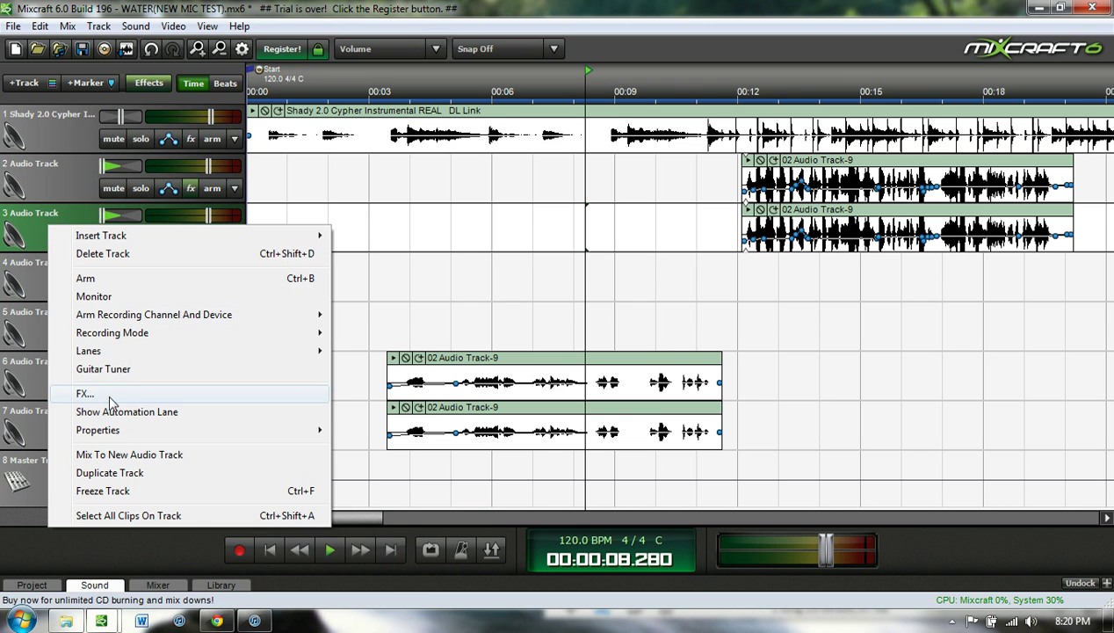
pyautogui.moveTo(126, 431)
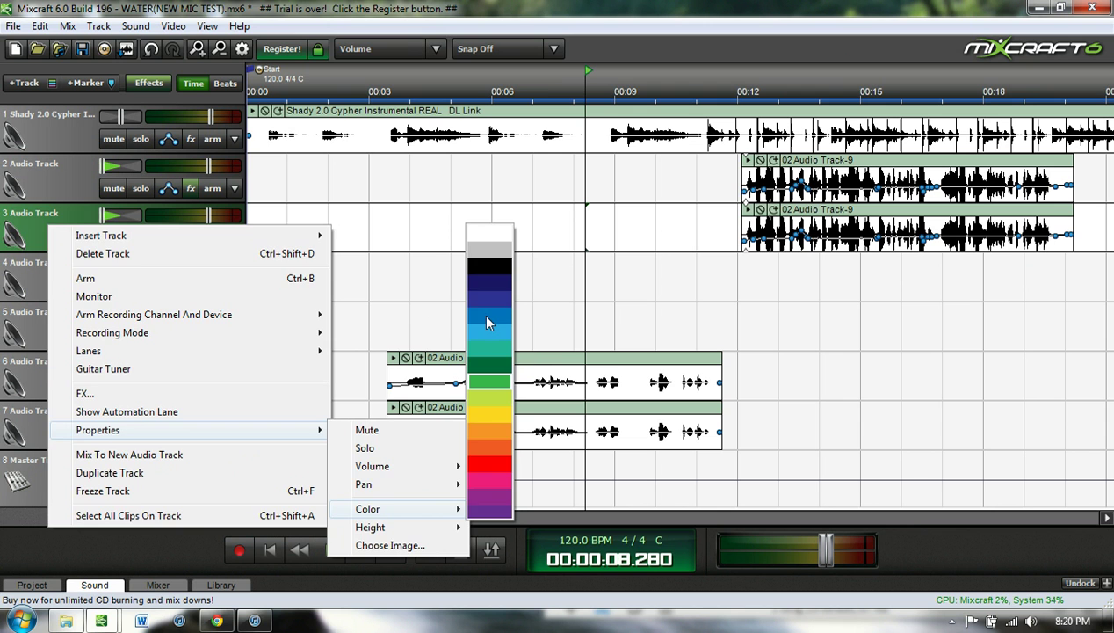
pyautogui.click(482, 313)
# Step: Set track 3's height to Large
pyautogui.click(836, 215)
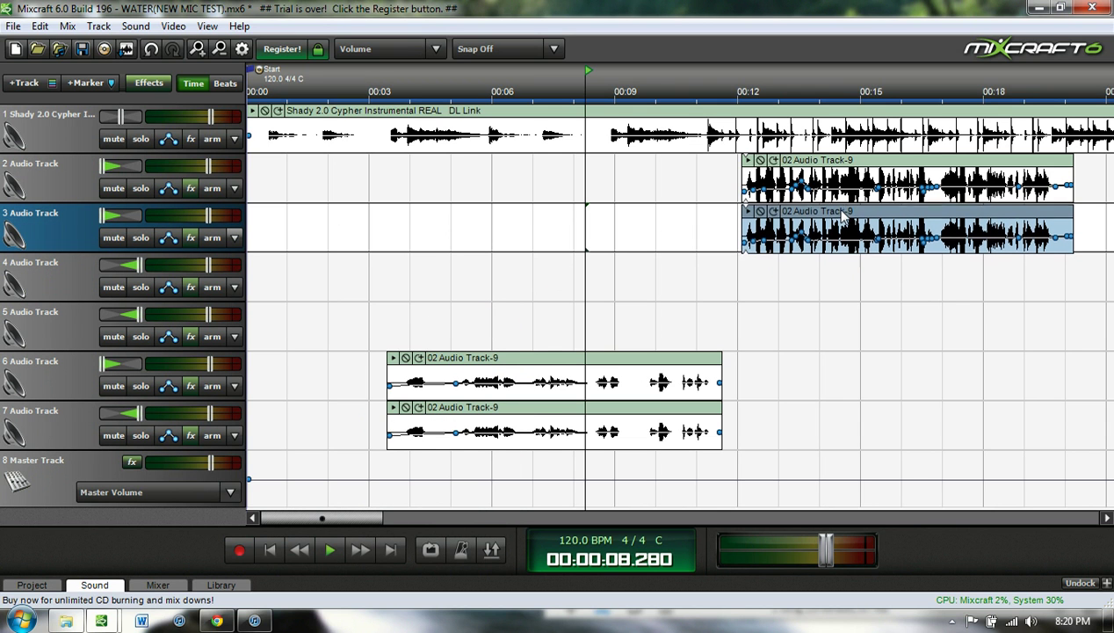
pyautogui.rightClick(47, 233)
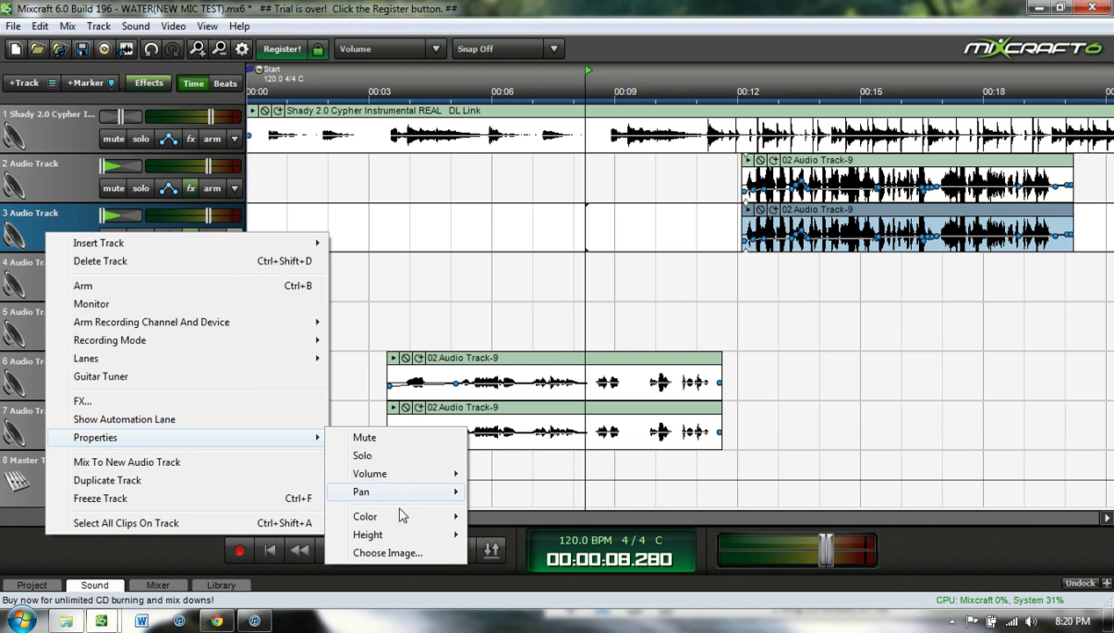
pyautogui.moveTo(410, 534)
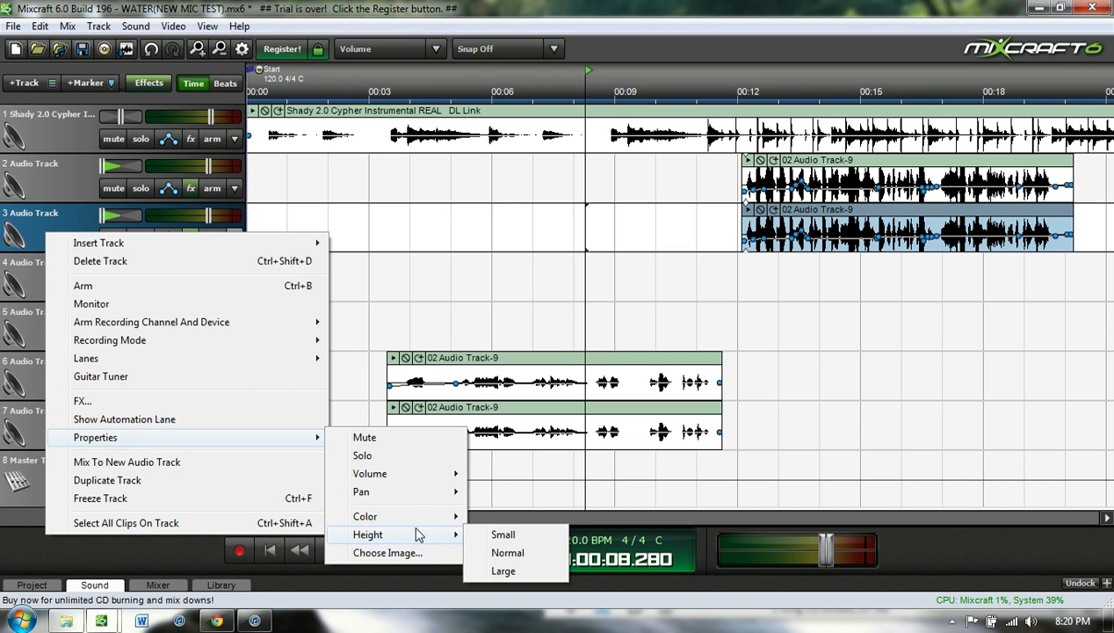
pyautogui.click(498, 570)
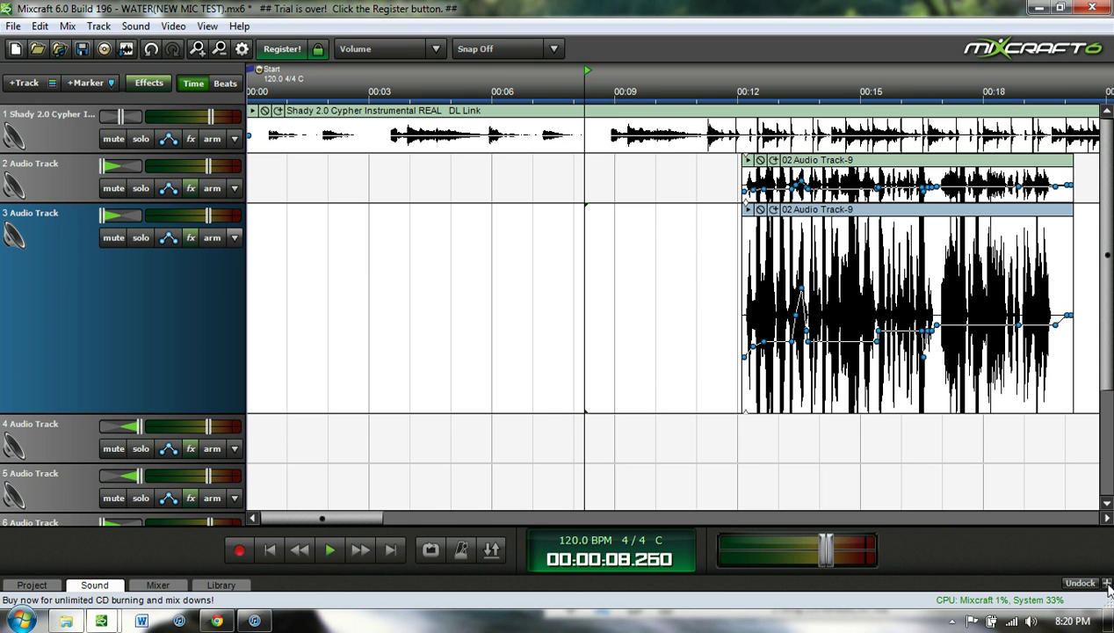
pyautogui.click(1108, 584)
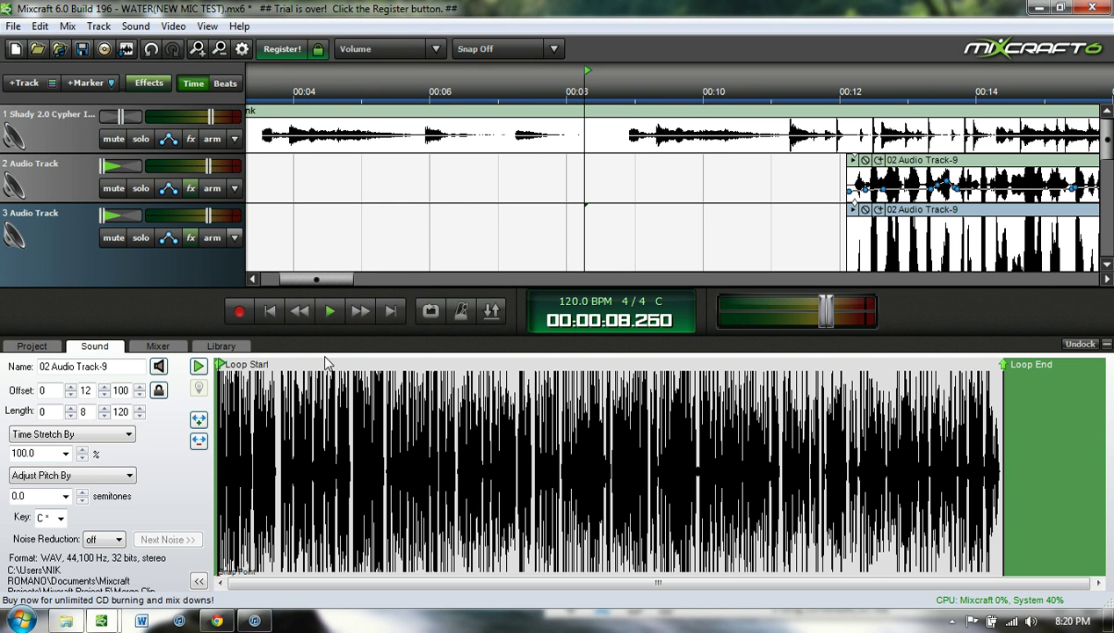
pyautogui.click(101, 182)
pyautogui.click(81, 235)
pyautogui.scroll(-2, 83, 244)
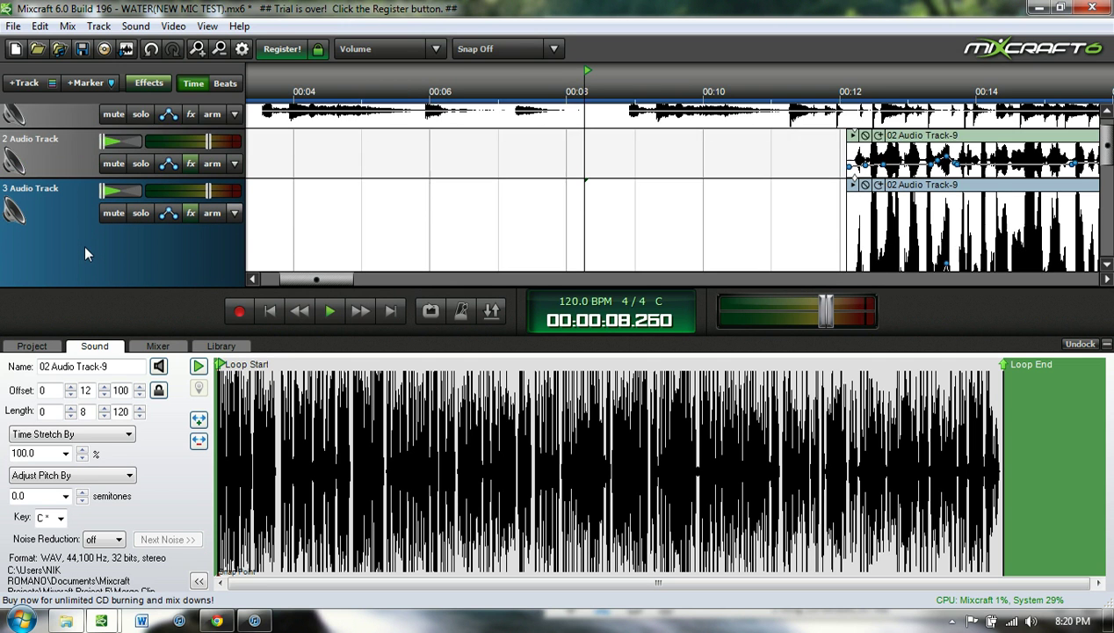
pyautogui.scroll(-3, 83, 243)
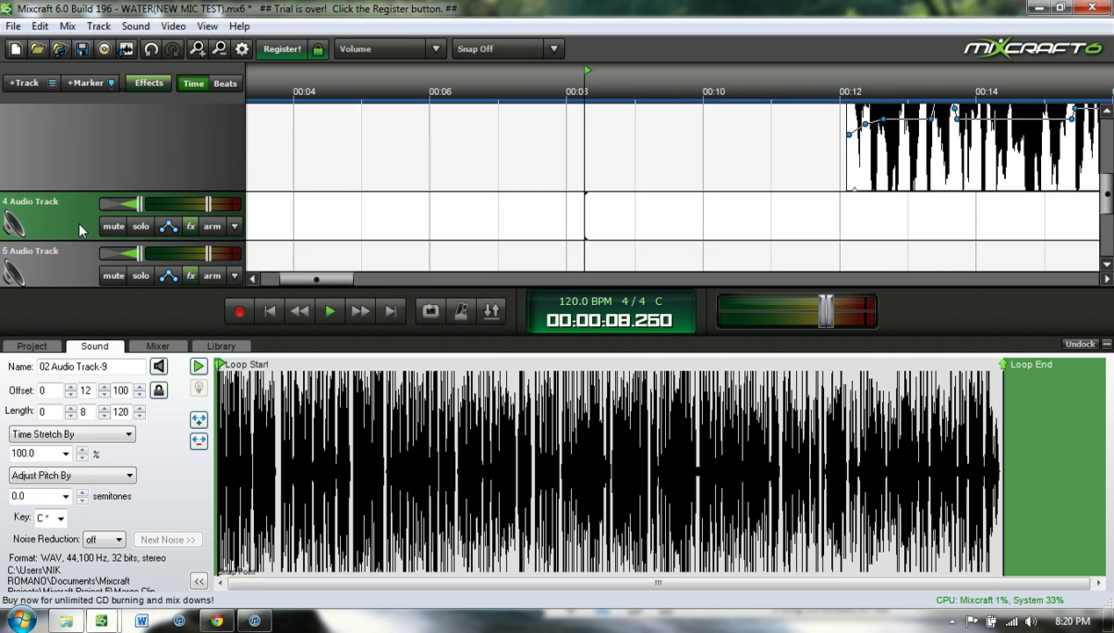
pyautogui.scroll(1, 98, 176)
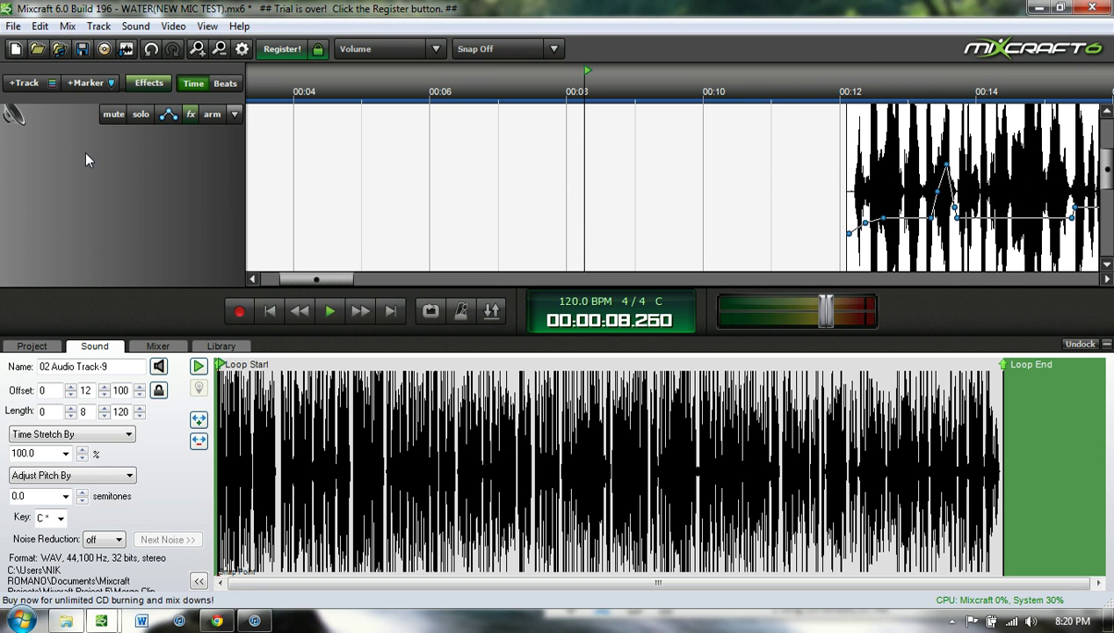
pyautogui.scroll(2, 84, 151)
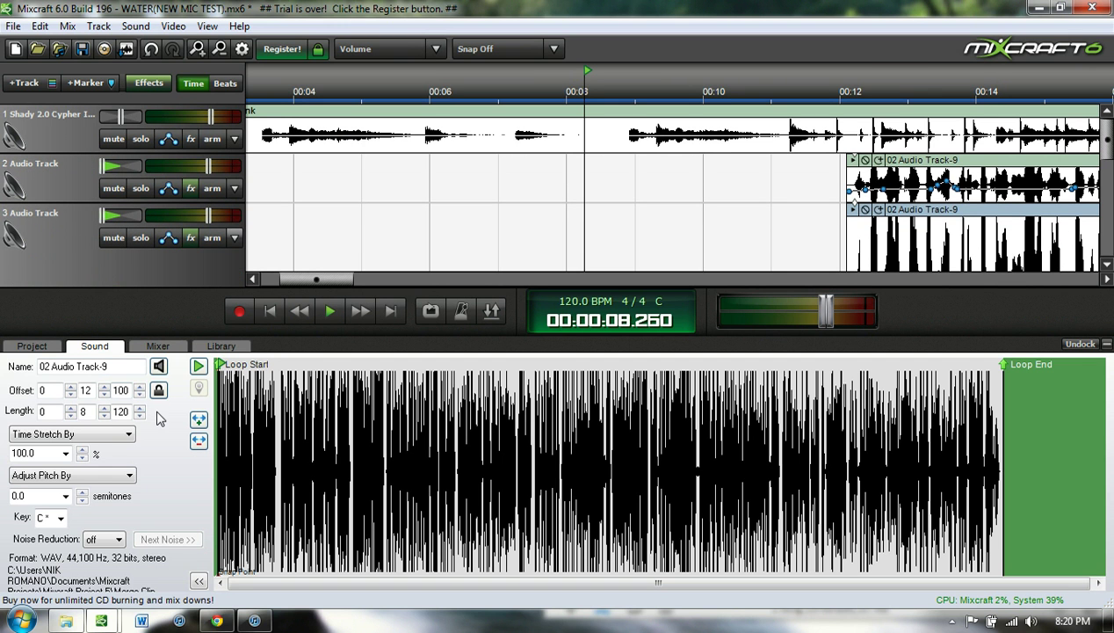
pyautogui.click(159, 347)
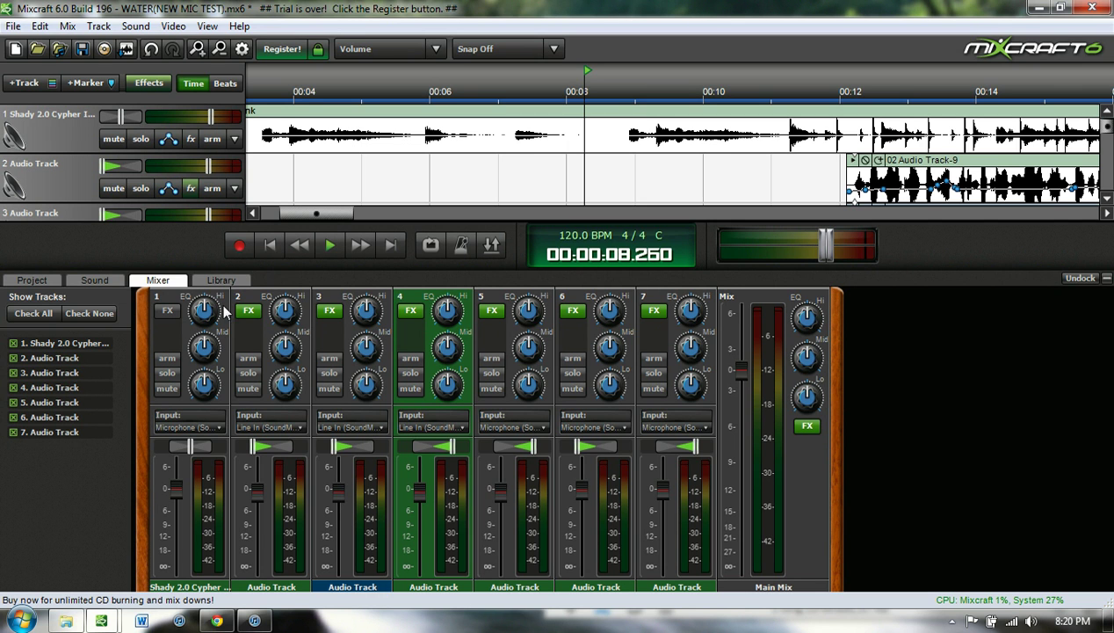
pyautogui.click(191, 311)
pyautogui.click(266, 313)
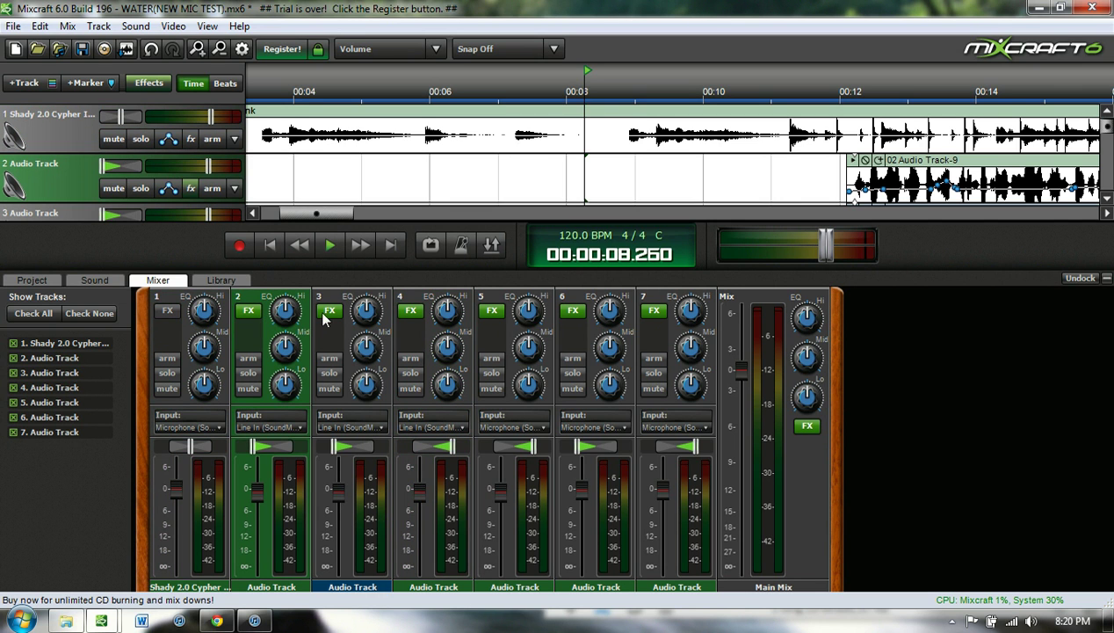
pyautogui.click(384, 330)
pyautogui.click(447, 321)
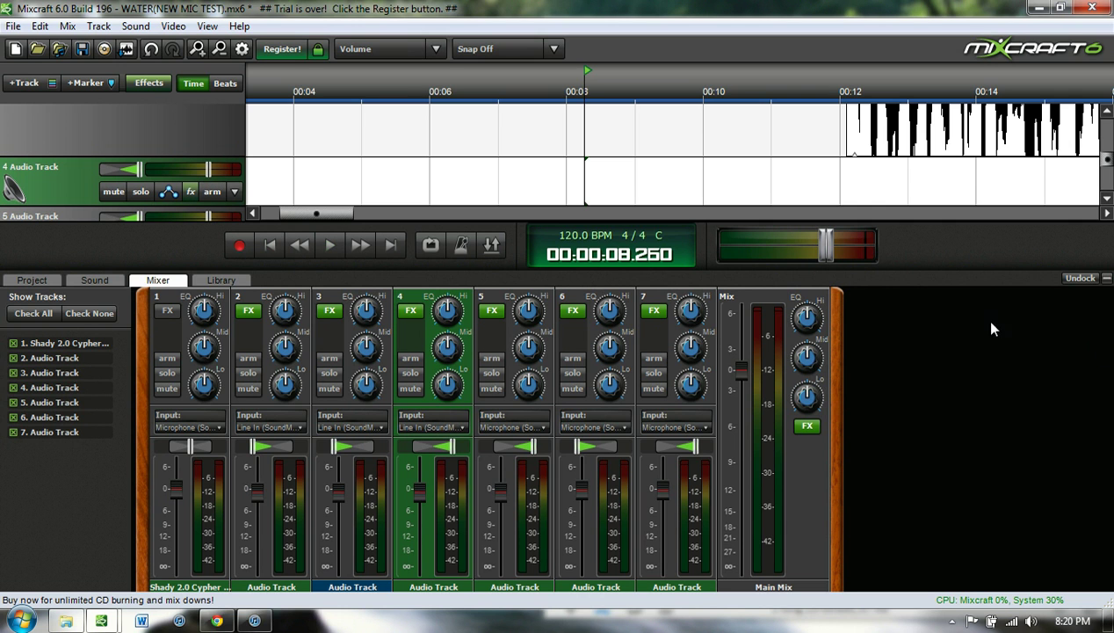
pyautogui.click(1107, 279)
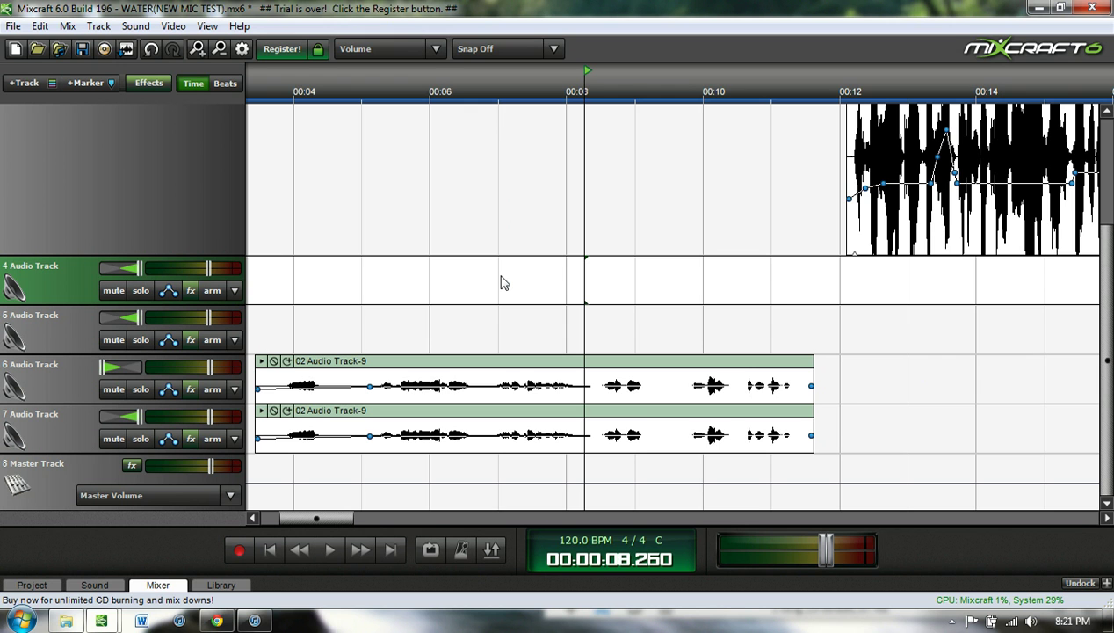
# Step: Play the vocals to 00:00:18.795 and show track 3's recording inputs, with Line In current
pyautogui.hotkey('ctrl', 'z')
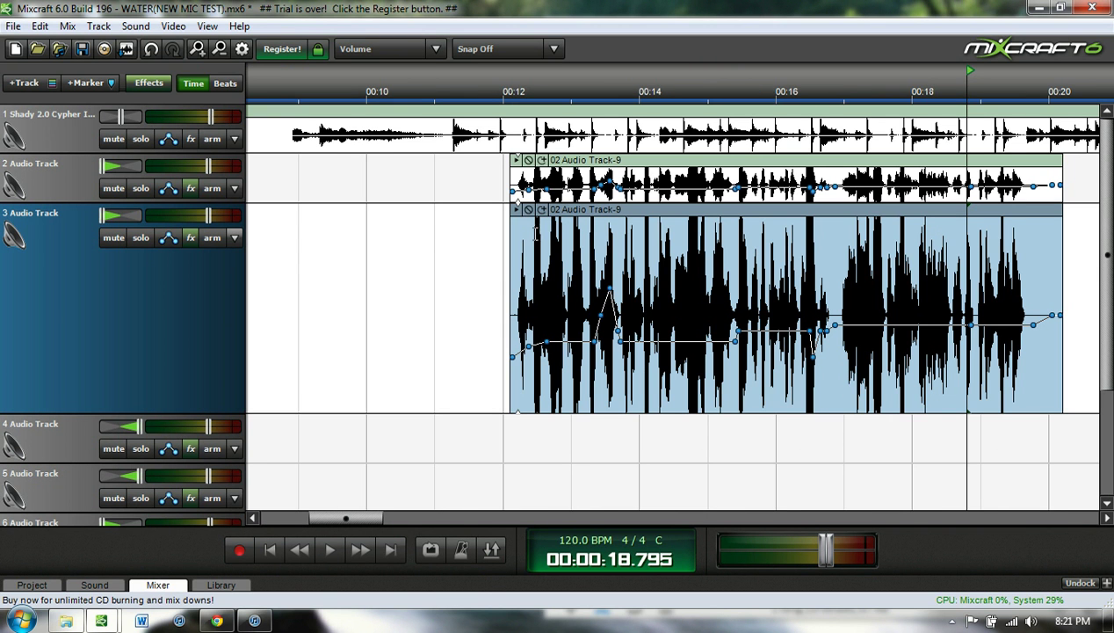
pyautogui.click(234, 239)
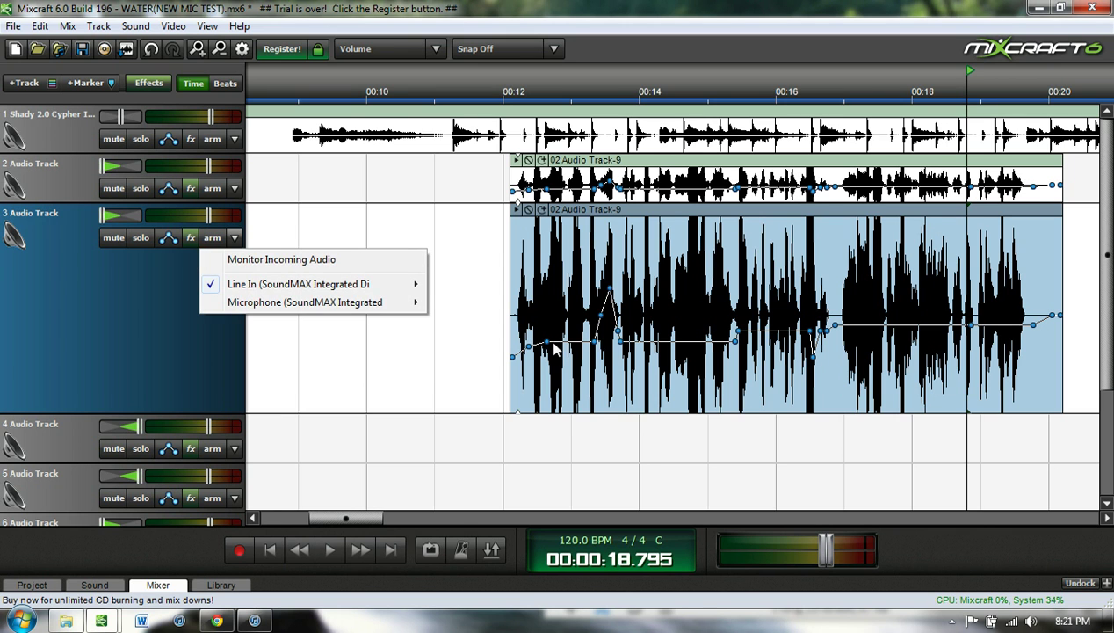